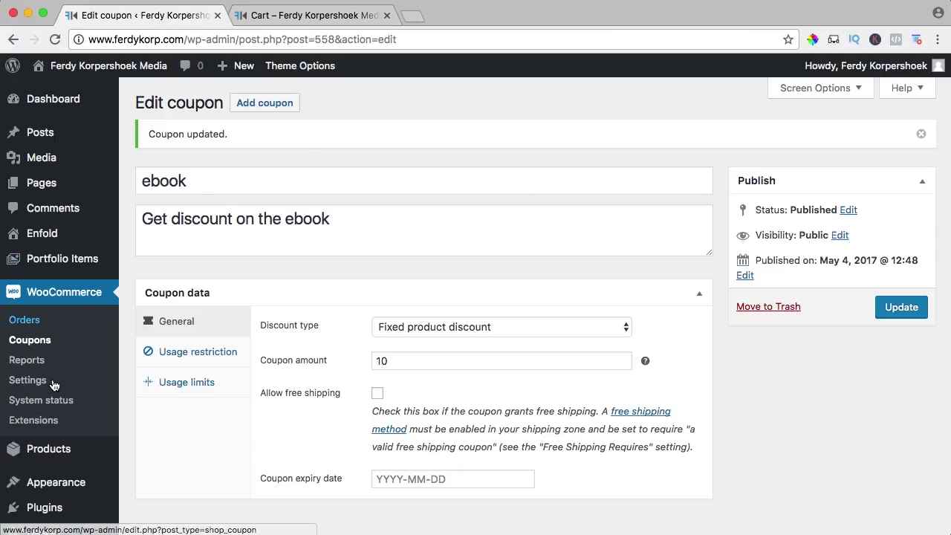
- Search the plugins available to add for "easy table rate shipping"
{"action": "scroll", "coordinate": [59, 384], "scroll_direction": "down", "scroll_amount": 3}
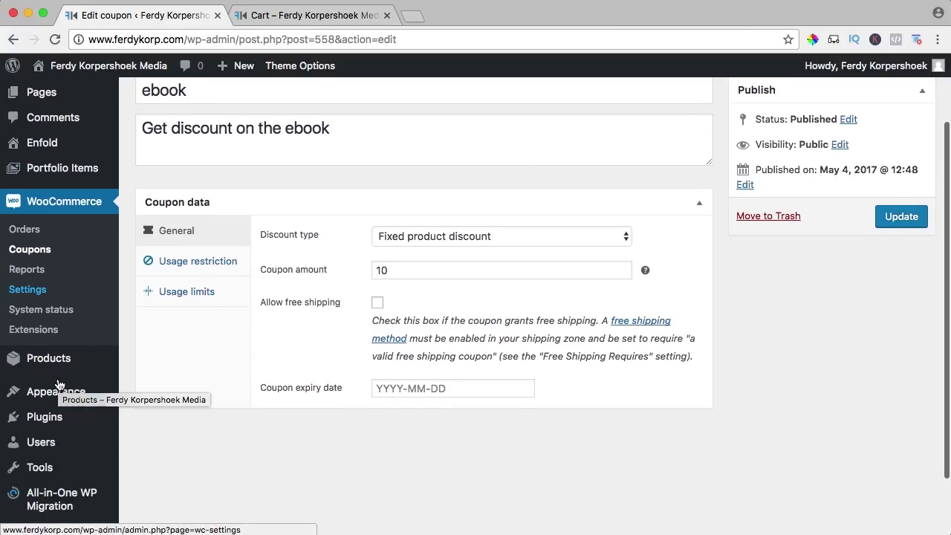
{"action": "mouse_move", "coordinate": [85, 427]}
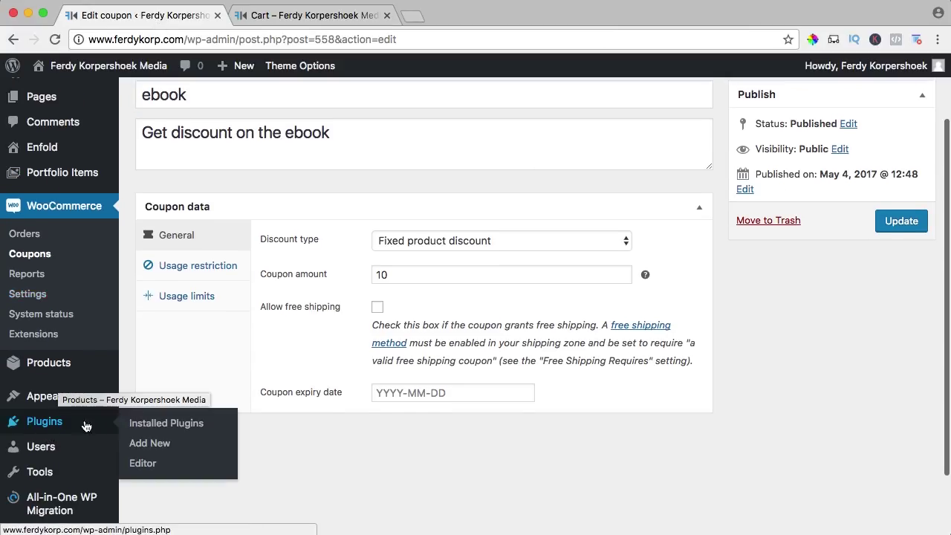
{"action": "left_click", "coordinate": [149, 443]}
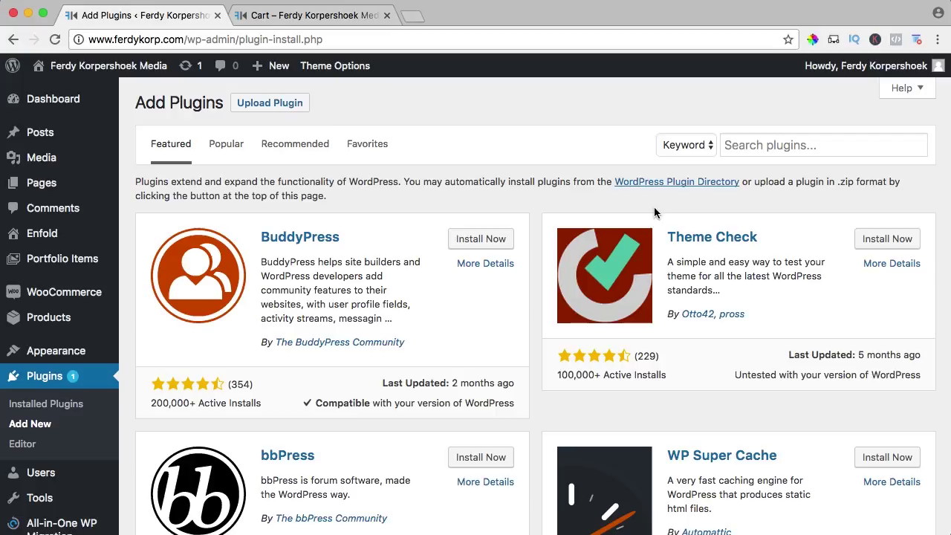
{"action": "left_click", "coordinate": [751, 145]}
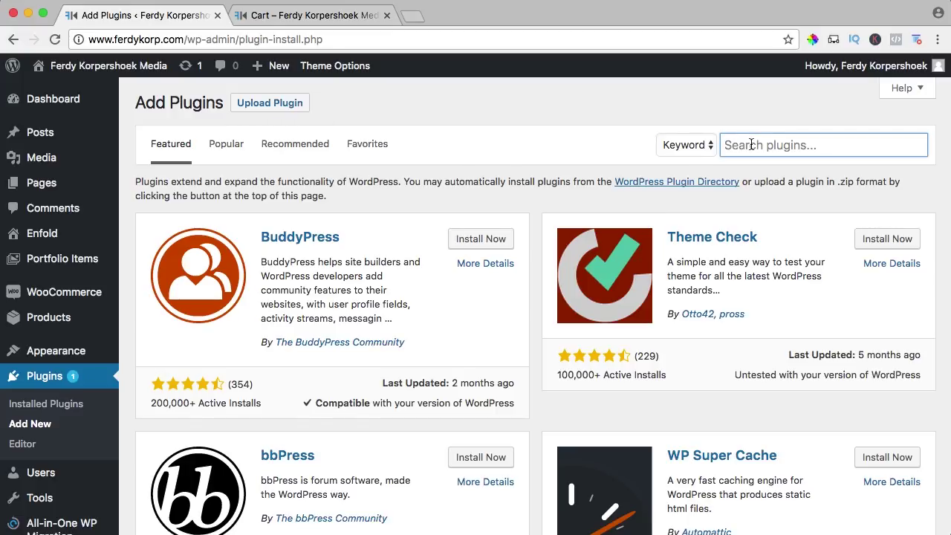
{"action": "type", "text": "easye"}
{"action": "key", "text": "BackSpace"}
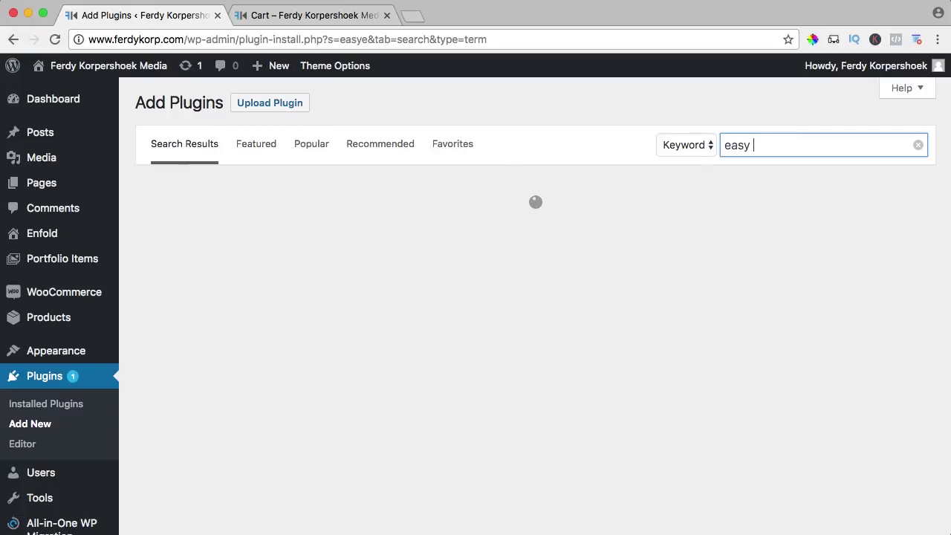
{"action": "type", "text": "table rate sh"}
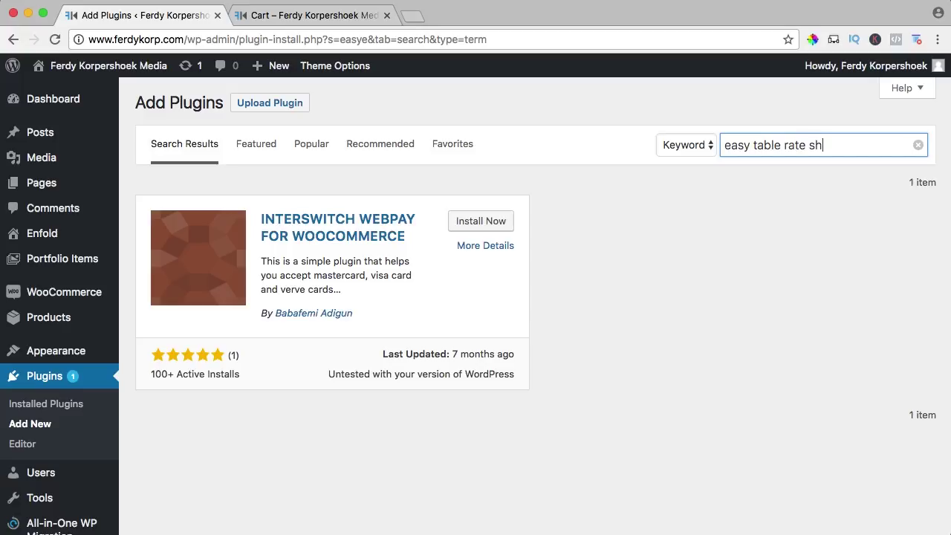
{"action": "type", "text": "ipping"}
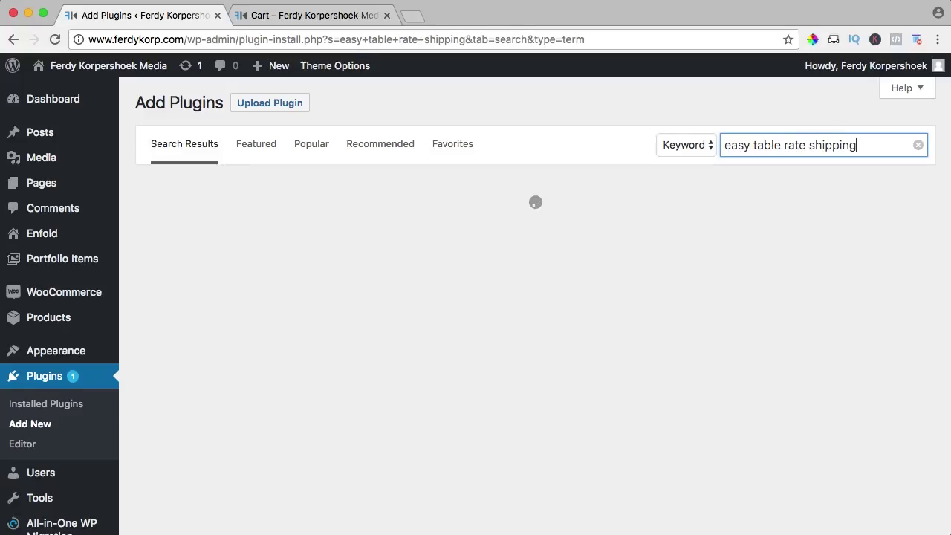
- Install and activate the WooCommerce Table Rate Shipping by JEM plugin
{"action": "scroll", "coordinate": [622, 173], "scroll_direction": "down", "scroll_amount": 5}
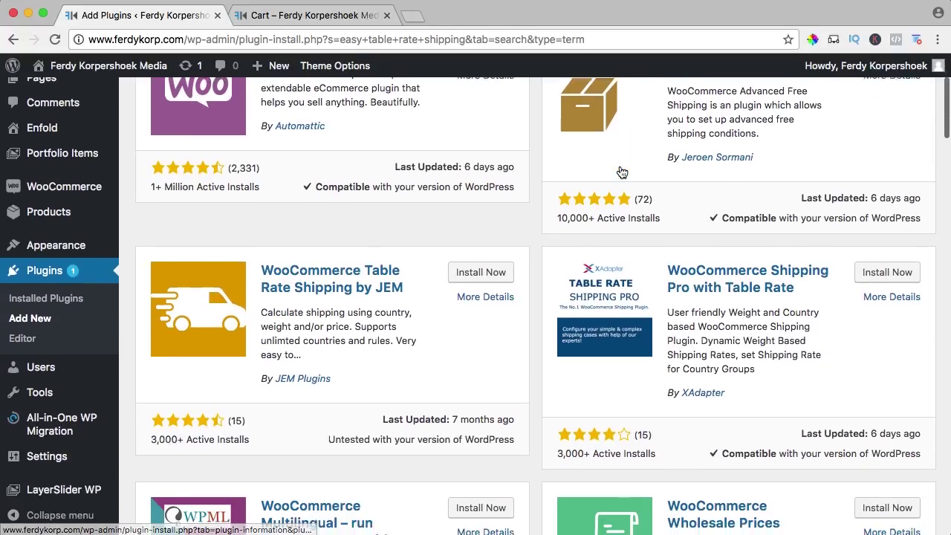
{"action": "scroll", "coordinate": [623, 173], "scroll_direction": "down", "scroll_amount": 1}
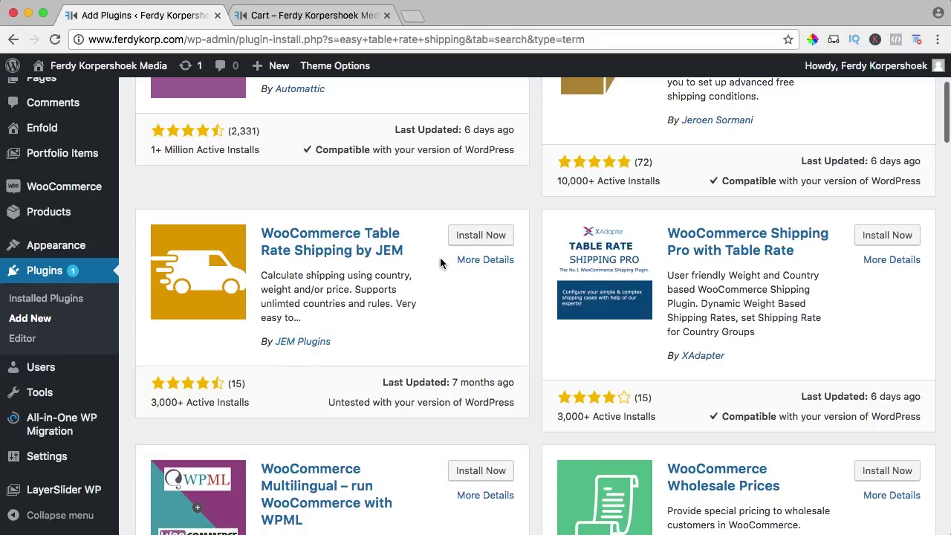
{"action": "left_click", "coordinate": [483, 235]}
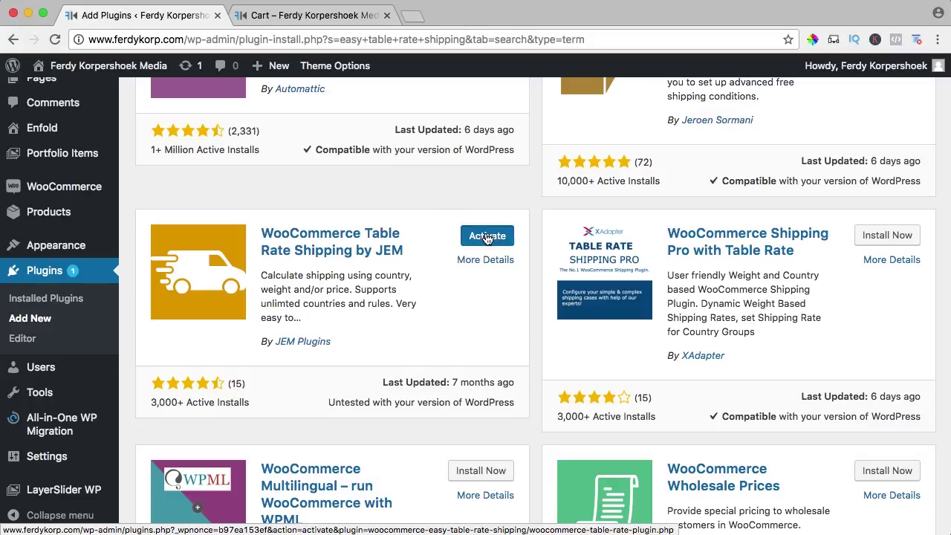
{"action": "left_click", "coordinate": [487, 237]}
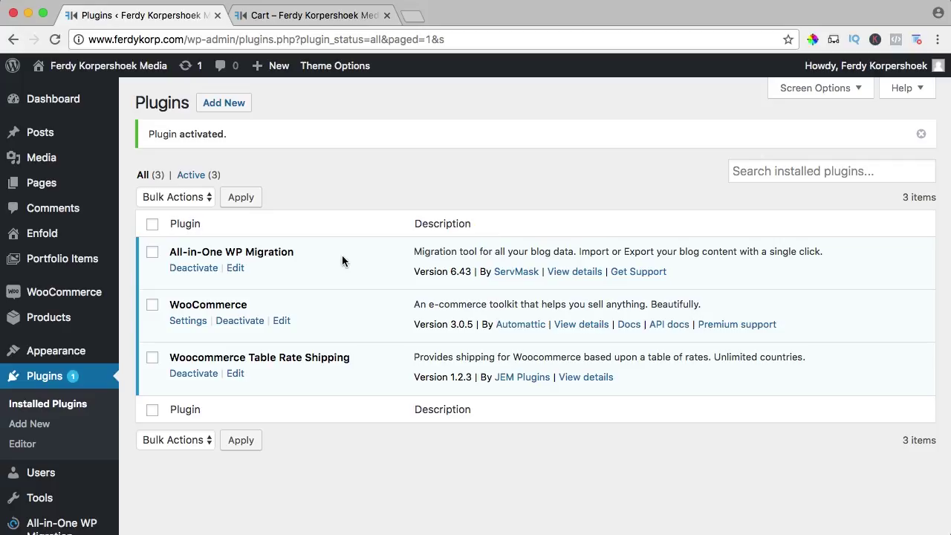
- Open the Table Rate shipping options in the WooCommerce settings
{"action": "mouse_move", "coordinate": [84, 292]}
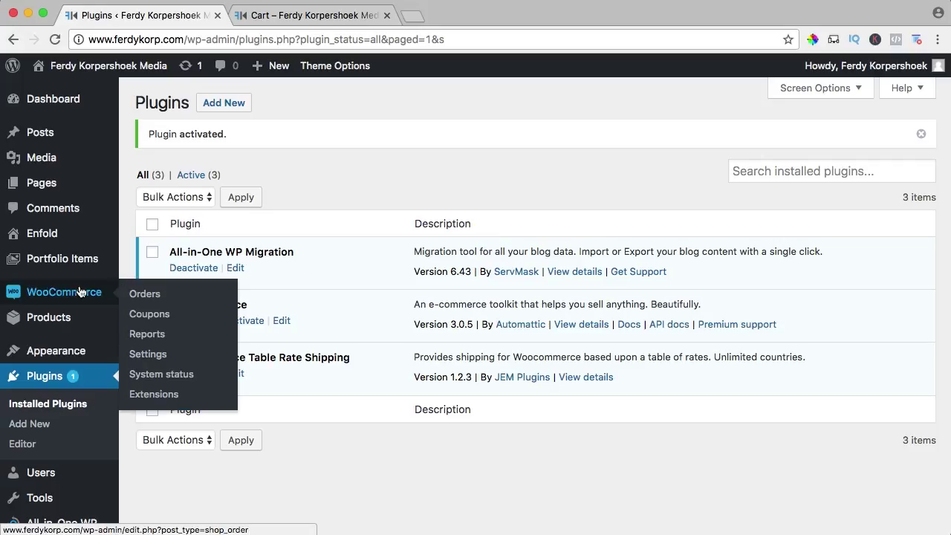
{"action": "left_click", "coordinate": [148, 355]}
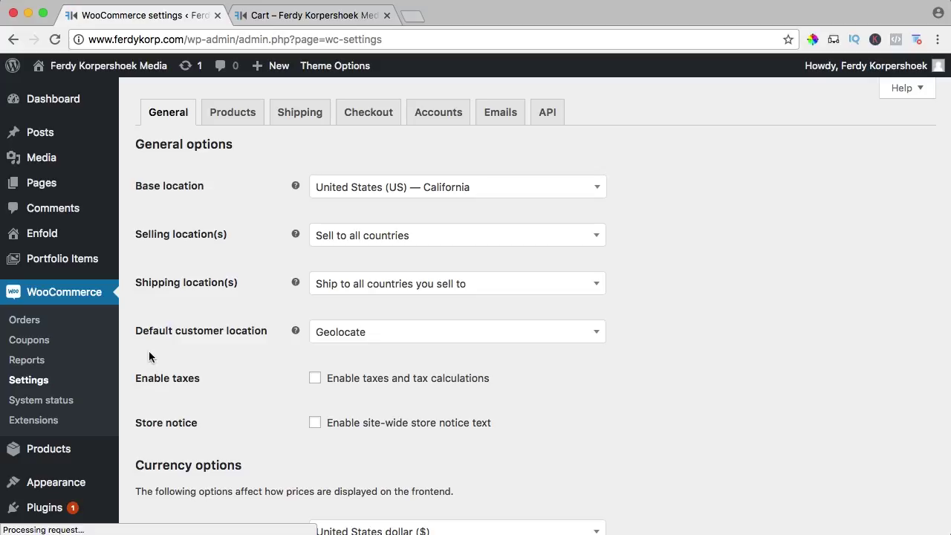
{"action": "left_click", "coordinate": [300, 113]}
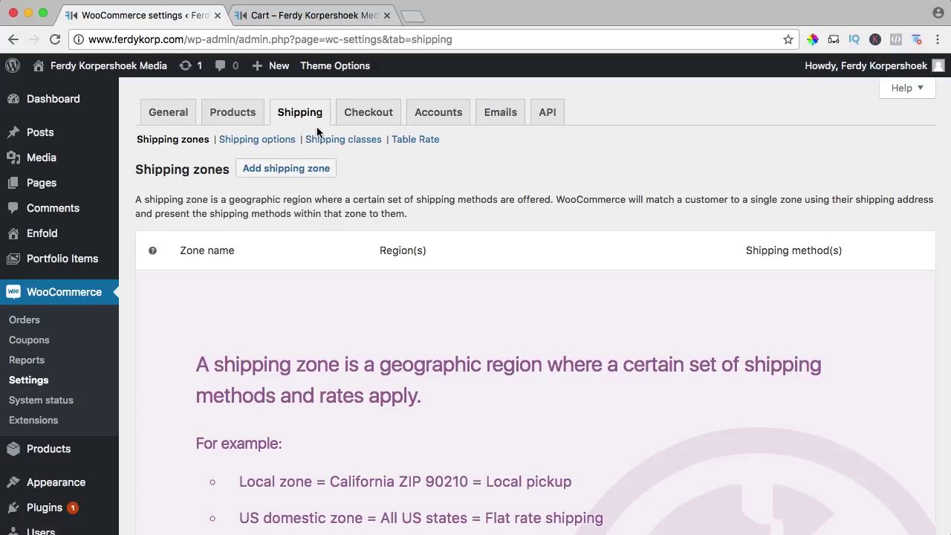
{"action": "left_click", "coordinate": [414, 141]}
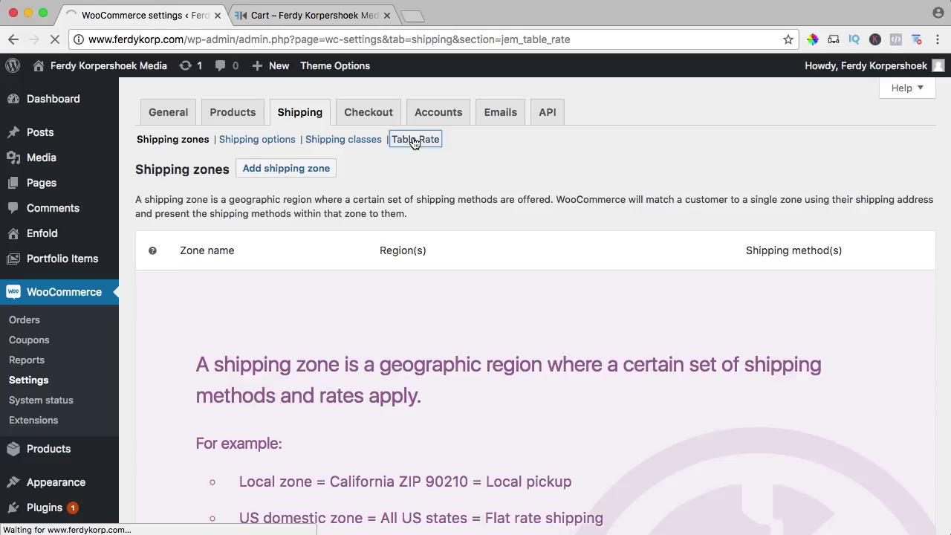
- Enable the table rate shipping method and set its checkout title to UPS
{"action": "scroll", "coordinate": [776, 180], "scroll_direction": "down", "scroll_amount": 2}
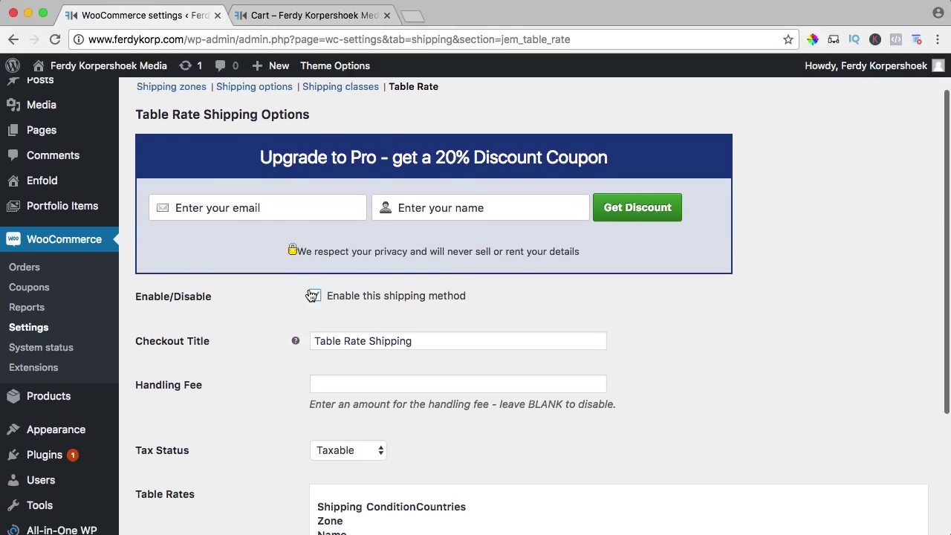
{"action": "scroll", "coordinate": [261, 306], "scroll_direction": "down", "scroll_amount": 2}
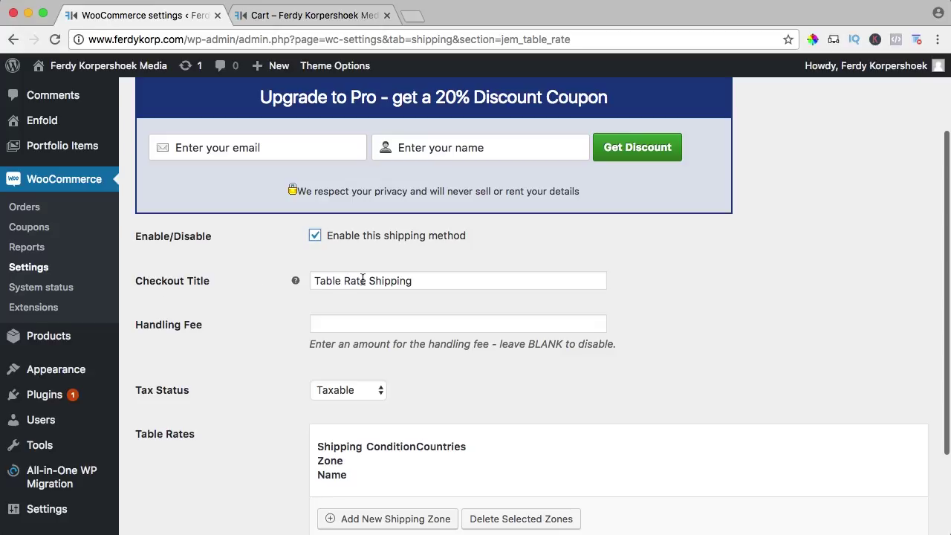
{"action": "triple_click", "coordinate": [362, 280]}
{"action": "type", "text": "UP"}
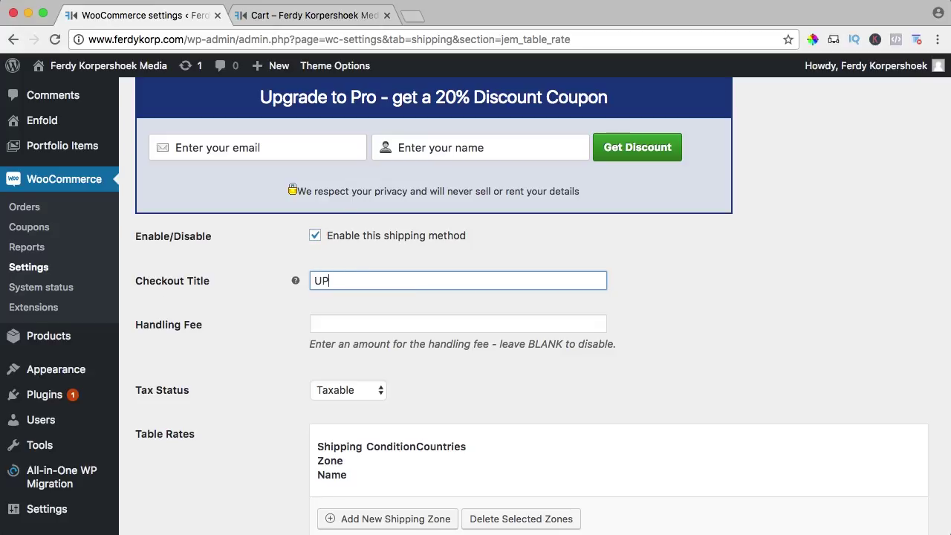
{"action": "type", "text": "S"}
{"action": "key", "text": "BackSpace"}
{"action": "key", "text": "BackSpace"}
{"action": "key", "text": "BackSpace"}
{"action": "type", "text": "Fe"}
{"action": "key", "text": "super+a"}
{"action": "type", "text": "UPS"}
- Set the handling fee to 2 and choose Taxable as the tax status
{"action": "scroll", "coordinate": [346, 297], "scroll_direction": "down", "scroll_amount": 2}
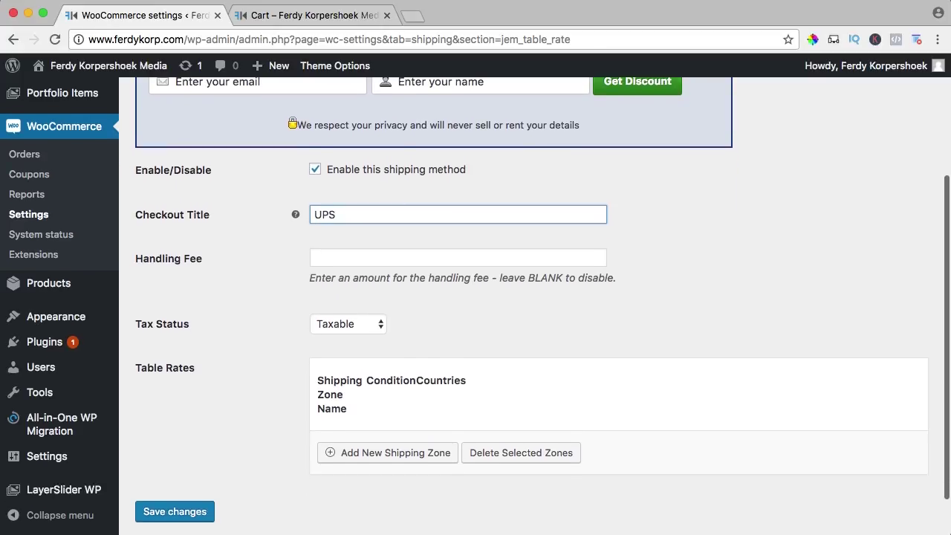
{"action": "left_click", "coordinate": [333, 258]}
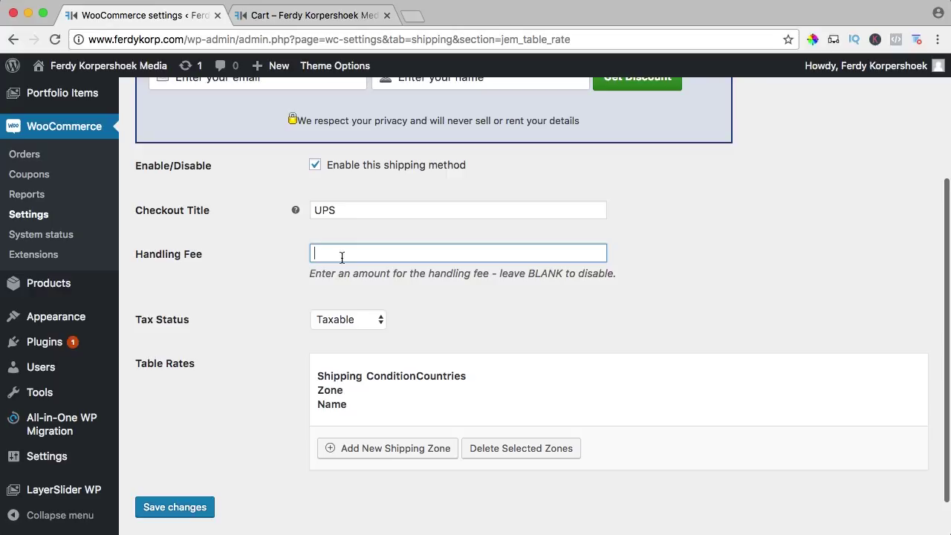
{"action": "type", "text": "2"}
{"action": "key", "text": "Tab"}
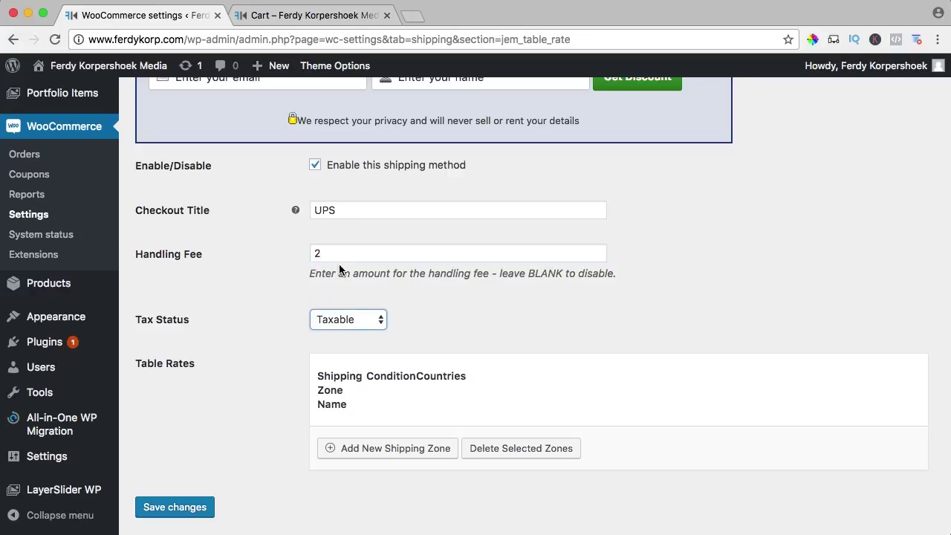
{"action": "scroll", "coordinate": [278, 287], "scroll_direction": "down", "scroll_amount": 2}
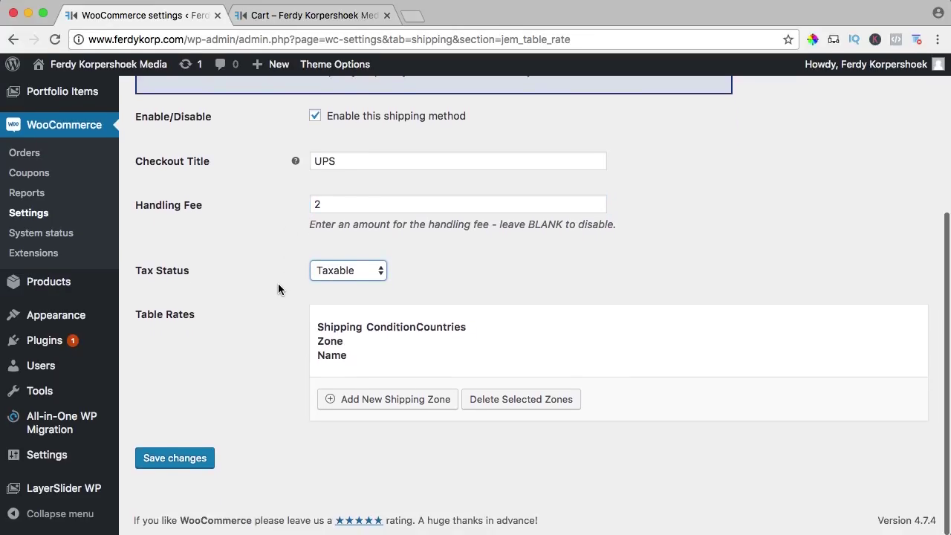
{"action": "left_click", "coordinate": [343, 273]}
{"action": "left_click", "coordinate": [342, 273]}
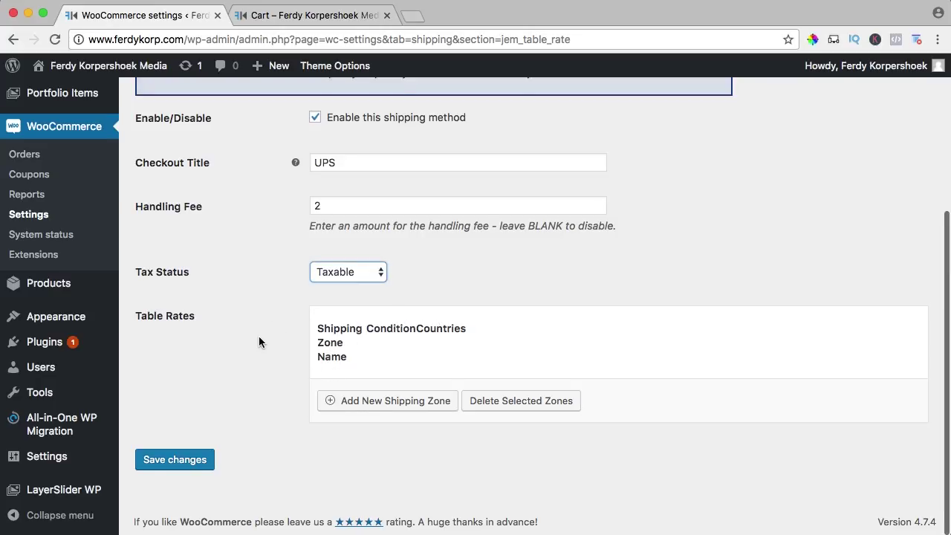
- Add a new shipping zone to the table rates and name it United States
{"action": "left_click", "coordinate": [352, 408]}
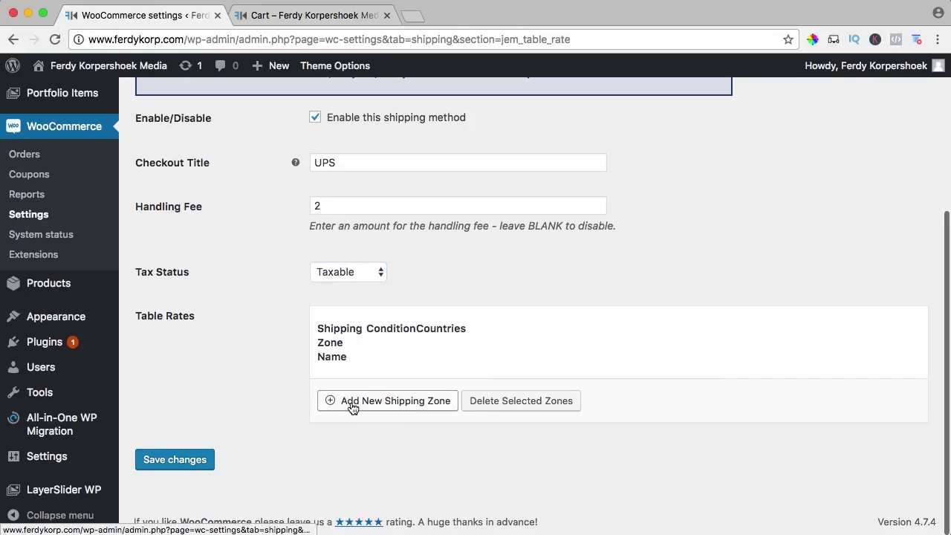
{"action": "left_click", "coordinate": [394, 404]}
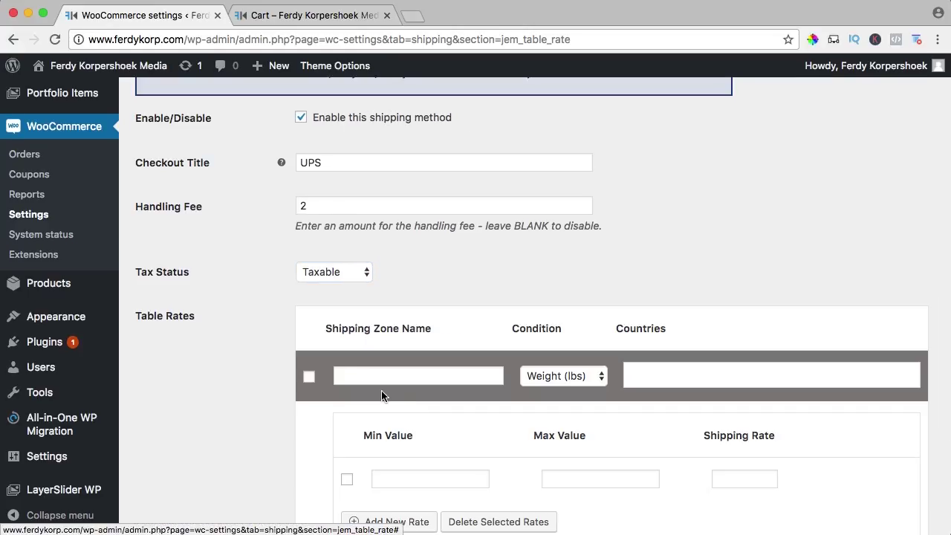
{"action": "left_click", "coordinate": [366, 372]}
{"action": "type", "text": "Unite"}
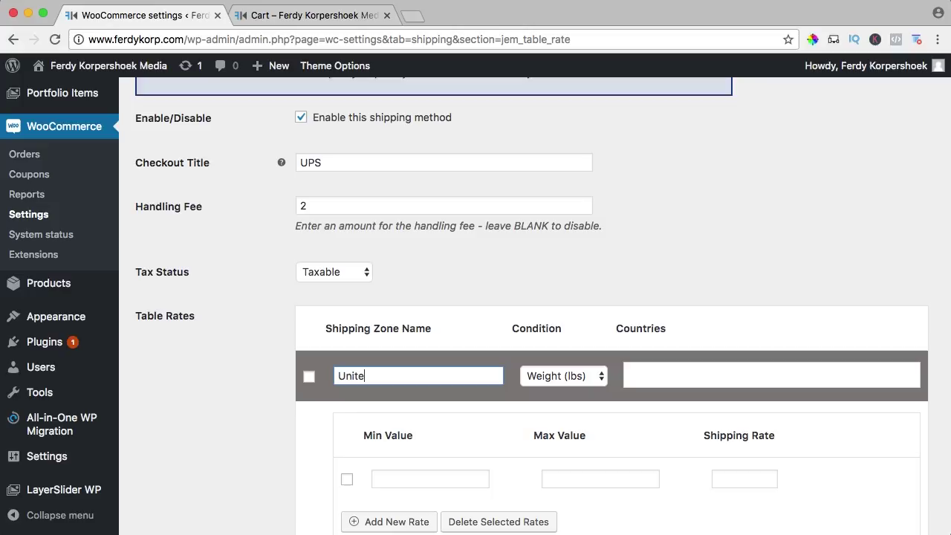
{"action": "type", "text": "d States"}
- Set the United States zone's condition to Total Price ($) and its country to United States (US)
{"action": "left_click", "coordinate": [566, 379]}
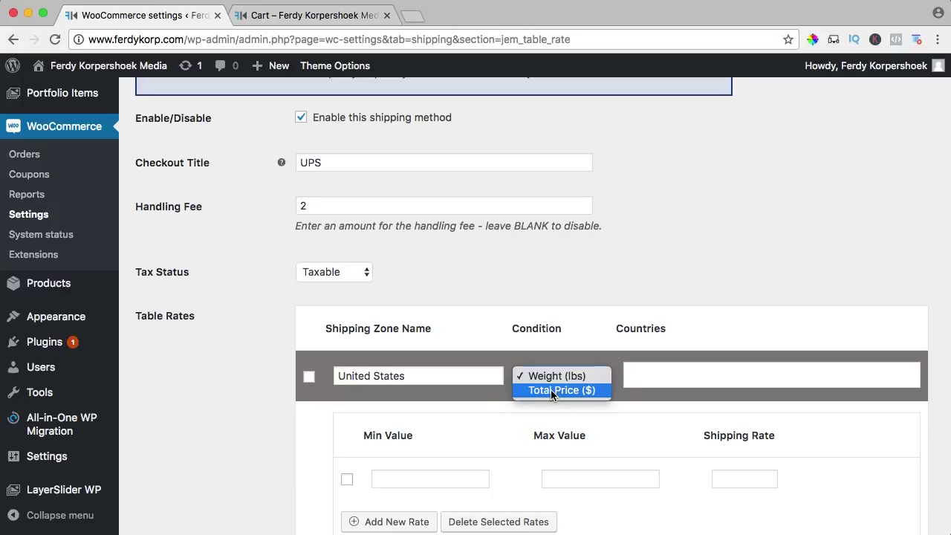
{"action": "left_click", "coordinate": [556, 392]}
{"action": "left_click", "coordinate": [679, 373]}
{"action": "type", "text": "United"}
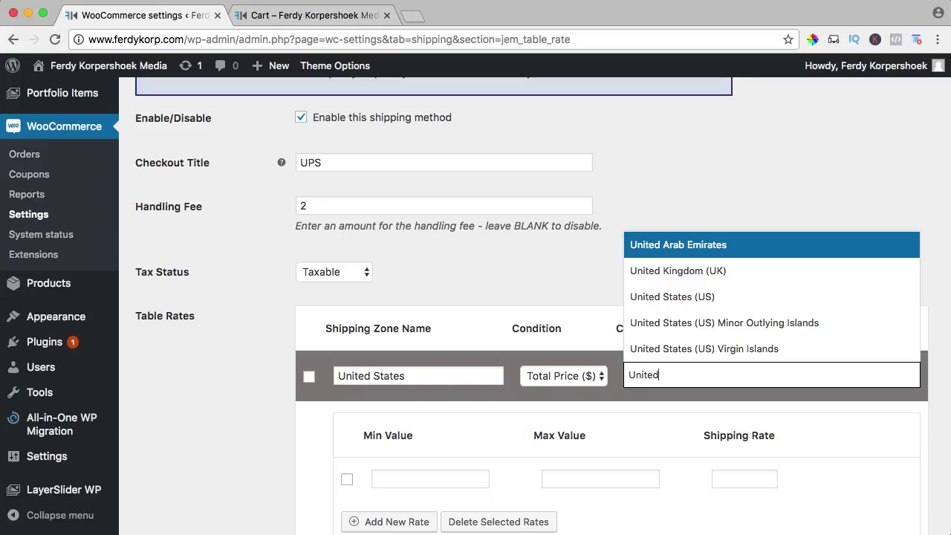
{"action": "left_click", "coordinate": [692, 298]}
- Fill in the zone's first rate with minimum value 0, maximum value 49,99 and shipping rate 5
{"action": "scroll", "coordinate": [239, 346], "scroll_direction": "down", "scroll_amount": 5}
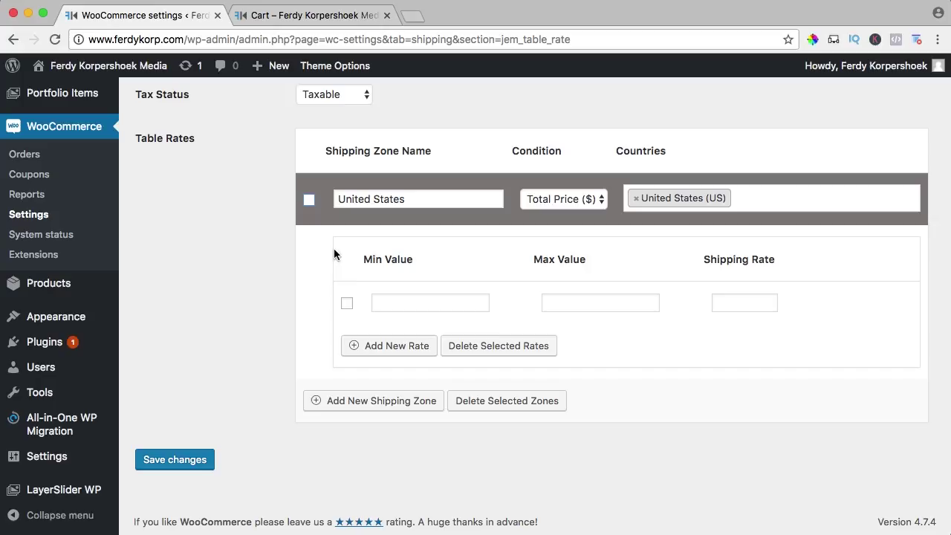
{"action": "left_click", "coordinate": [405, 304]}
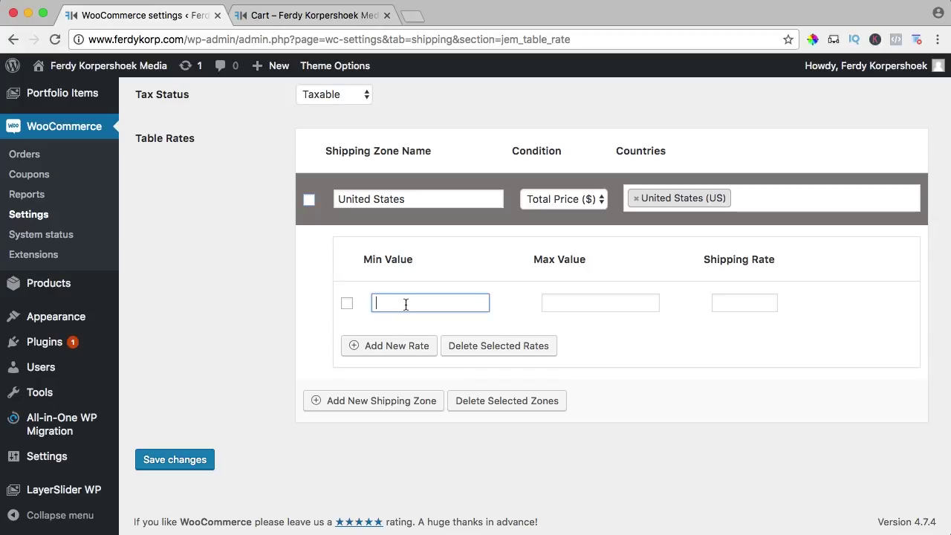
{"action": "type", "text": "0"}
{"action": "left_click", "coordinate": [601, 303]}
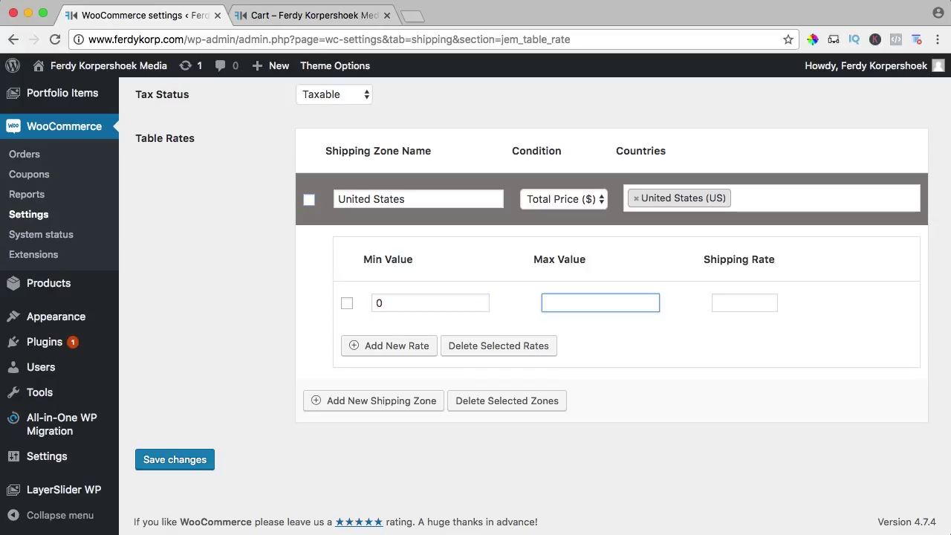
{"action": "type", "text": "49,99"}
{"action": "left_click", "coordinate": [744, 302]}
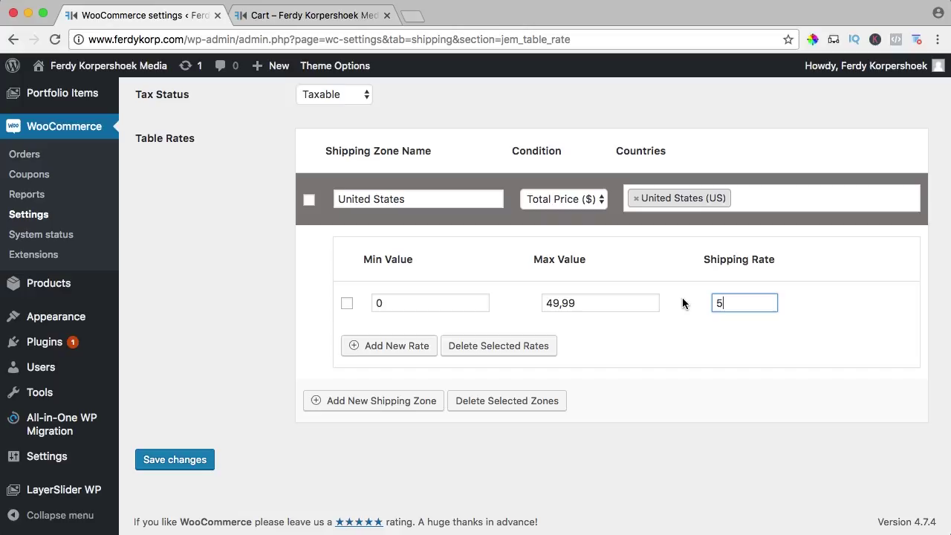
- Add a second rate to the zone with minimum value 50, maximum value 99,99 and shipping rate 10
{"action": "left_click", "coordinate": [390, 347]}
{"action": "left_click", "coordinate": [388, 351]}
{"action": "type", "text": "50"}
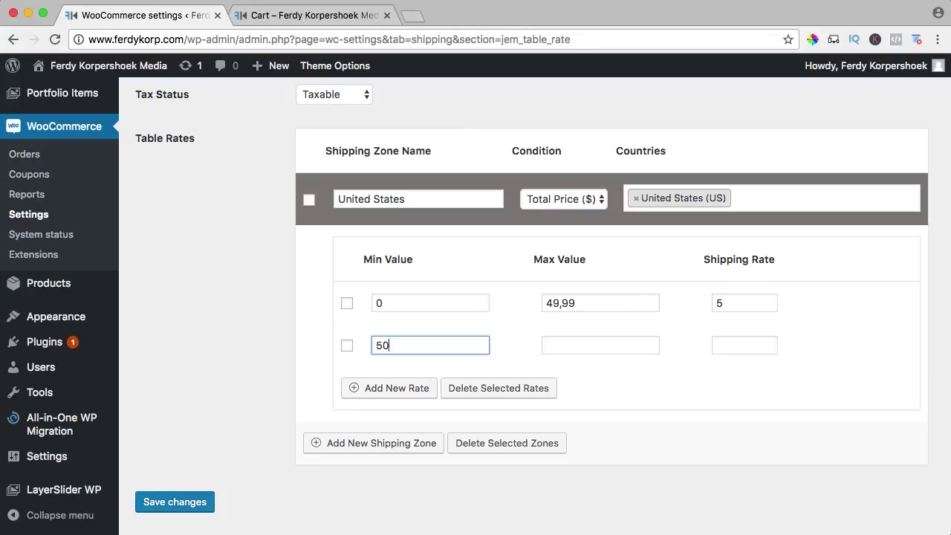
{"action": "key", "text": "Tab"}
{"action": "type", "text": "99"}
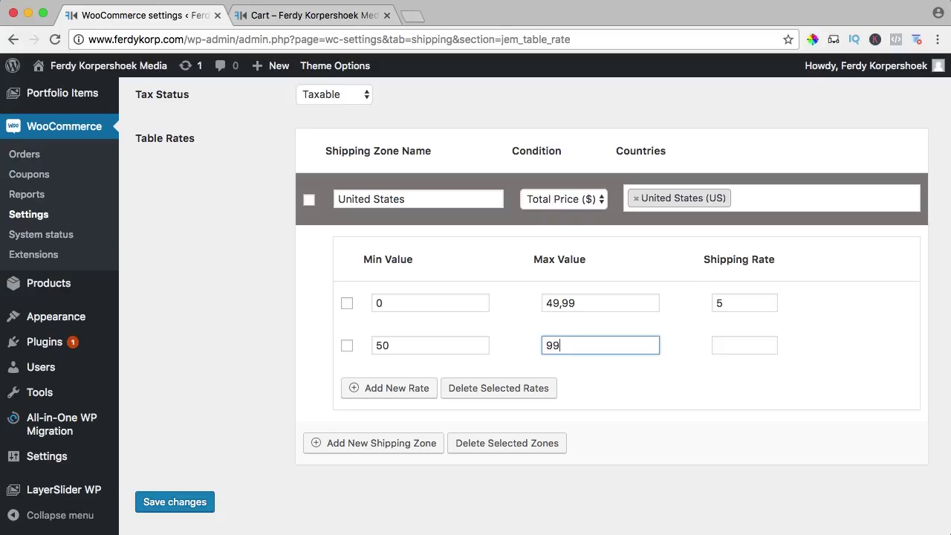
{"action": "type", "text": ",99"}
{"action": "key", "text": "Tab"}
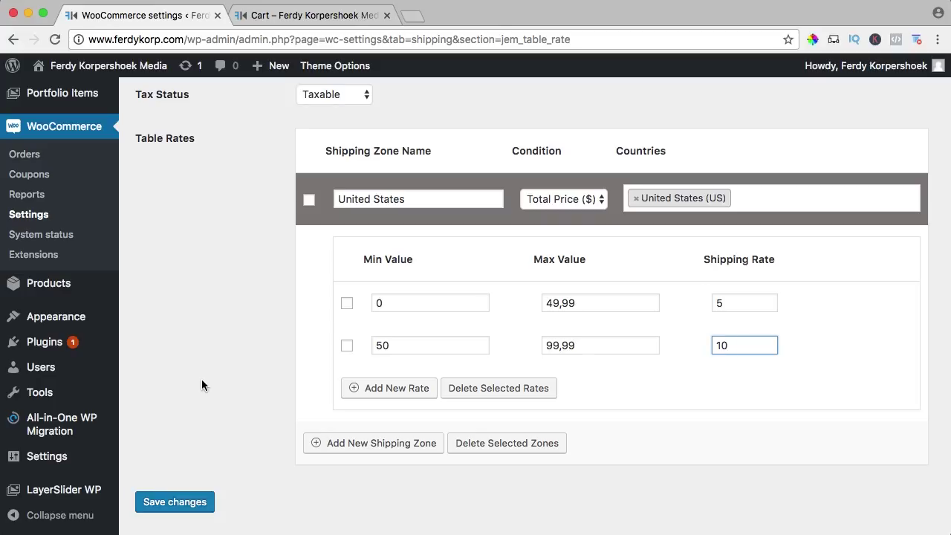
- Add a third rate to the zone with minimum value 100, maximum value 999999 and shipping rate 0, and save the changes
{"action": "left_click", "coordinate": [360, 391]}
{"action": "left_click", "coordinate": [398, 389]}
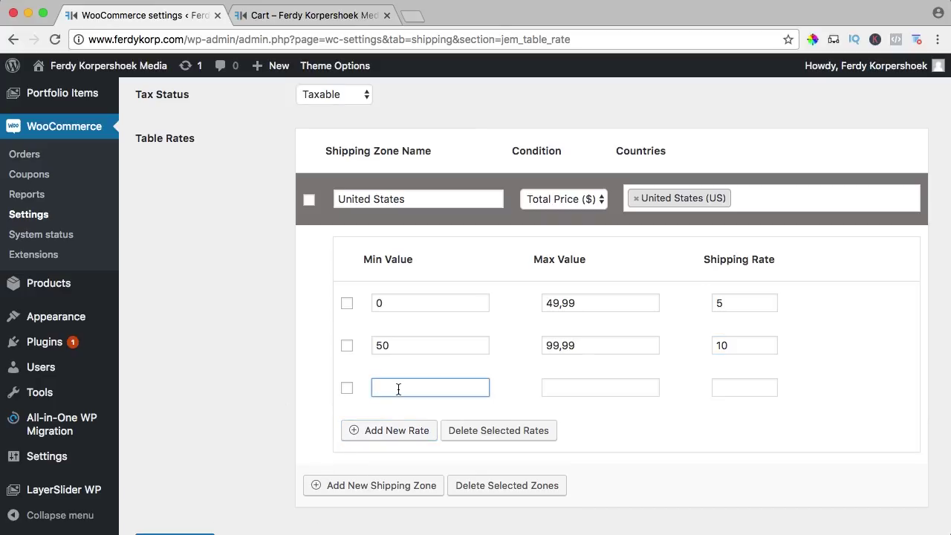
{"action": "type", "text": "100"}
{"action": "key", "text": "BackSpace"}
{"action": "key", "text": "Tab"}
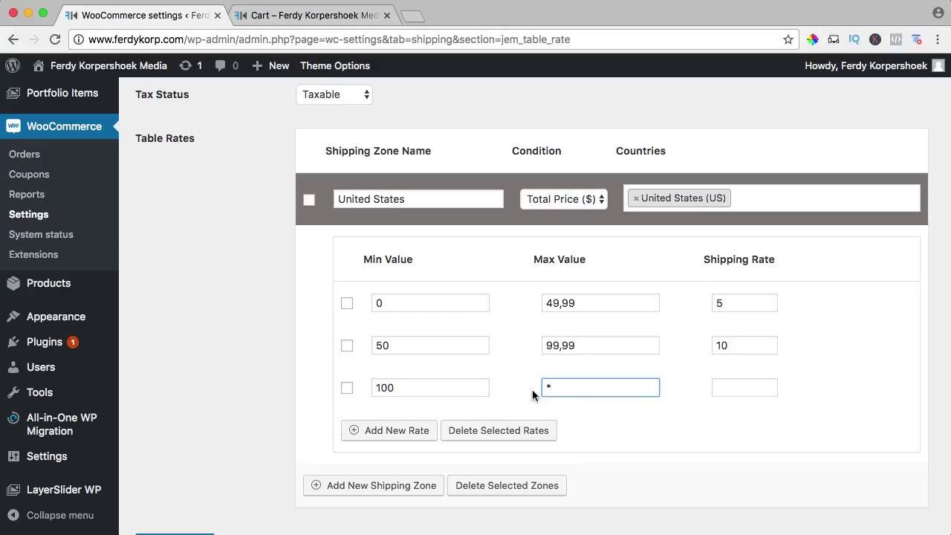
{"action": "left_click_drag", "start_coordinate": [574, 387], "coordinate": [539, 386]}
{"action": "type", "text": "999999"}
{"action": "left_click", "coordinate": [741, 384]}
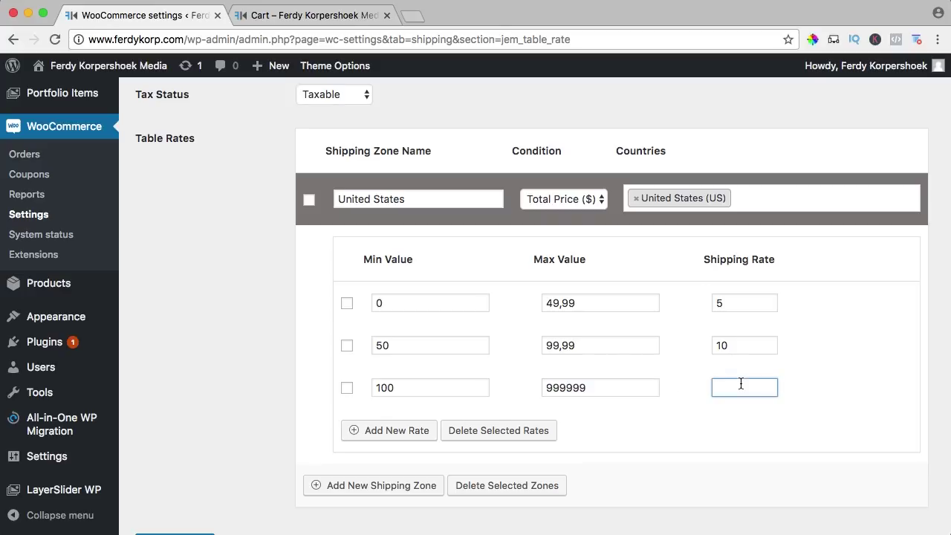
{"action": "type", "text": "0"}
{"action": "key", "text": "Tab"}
{"action": "scroll", "coordinate": [275, 323], "scroll_direction": "down", "scroll_amount": 2}
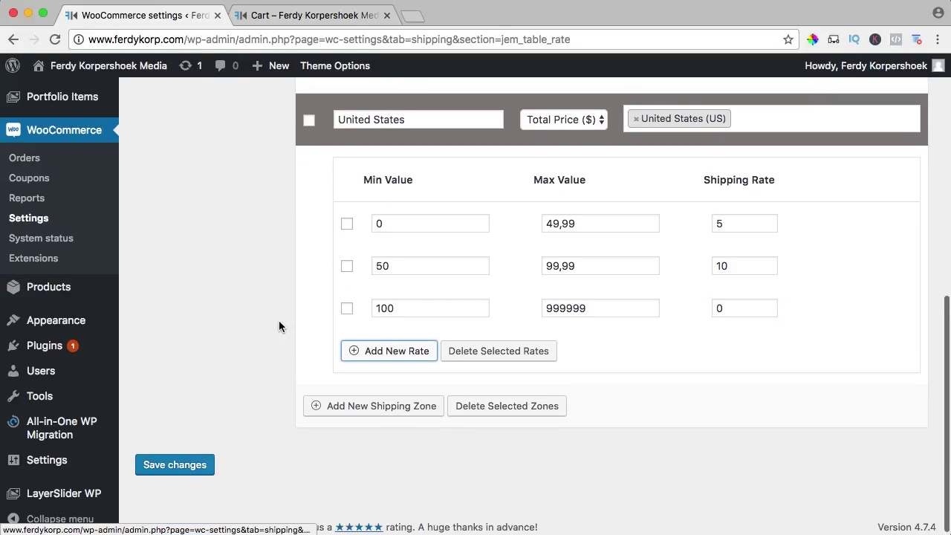
{"action": "left_click", "coordinate": [190, 473]}
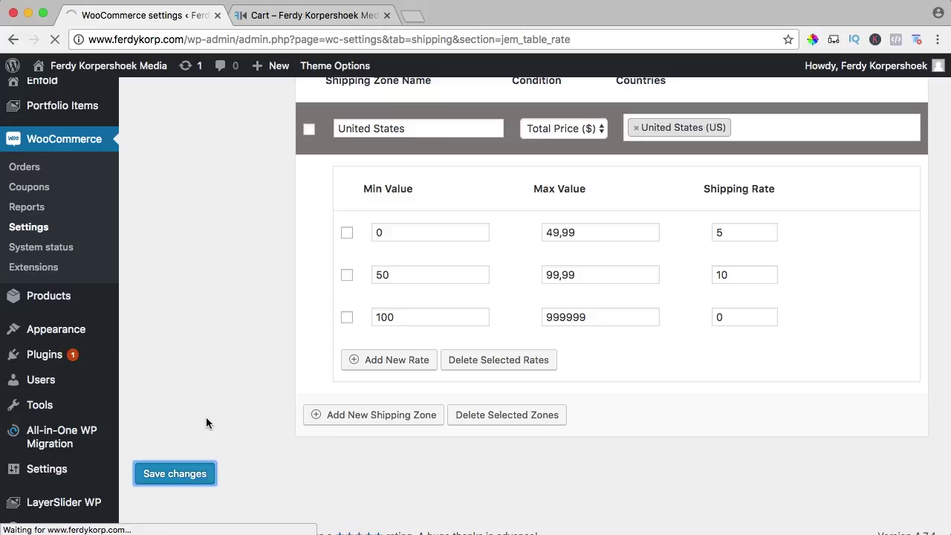
- Add one Hoodie to the cart from the site's shop page and view the cart totals
{"action": "left_click", "coordinate": [305, 14]}
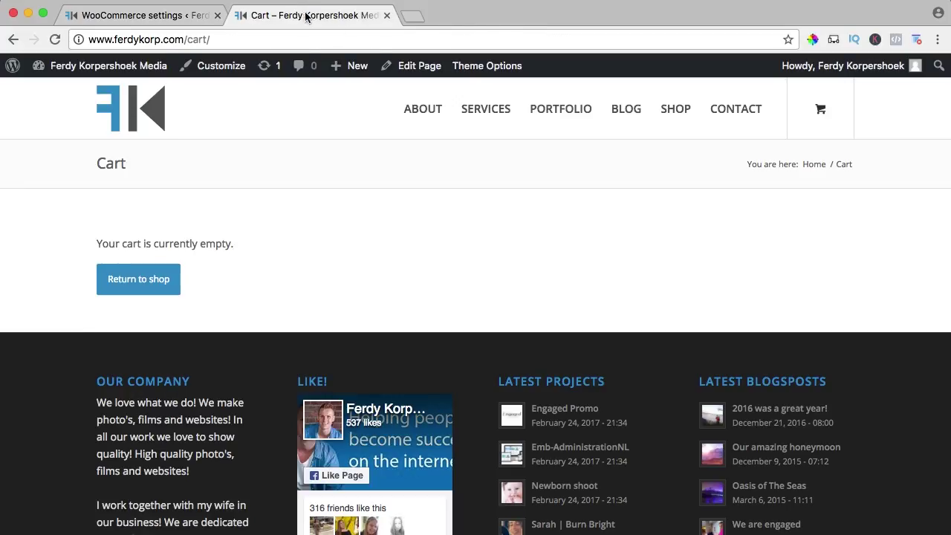
{"action": "left_click", "coordinate": [667, 121]}
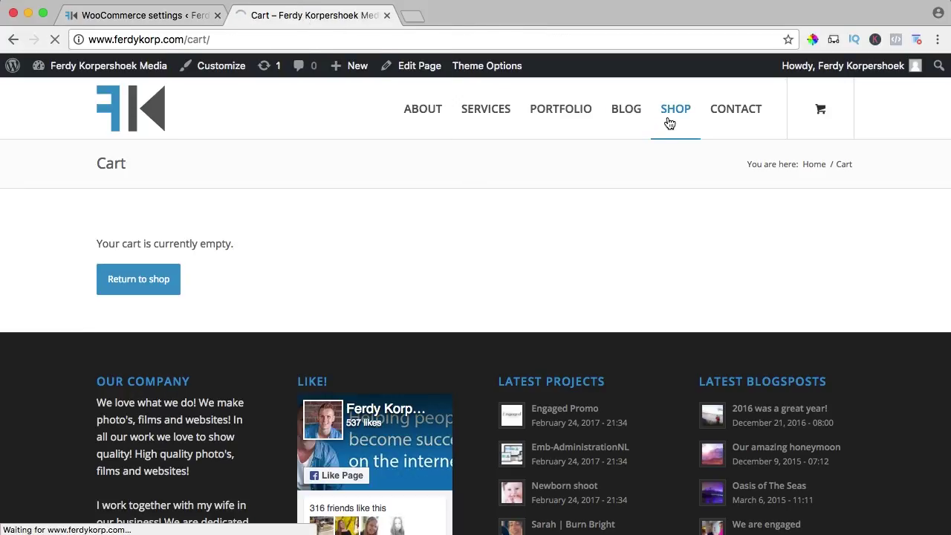
{"action": "scroll", "coordinate": [637, 144], "scroll_direction": "down", "scroll_amount": 5}
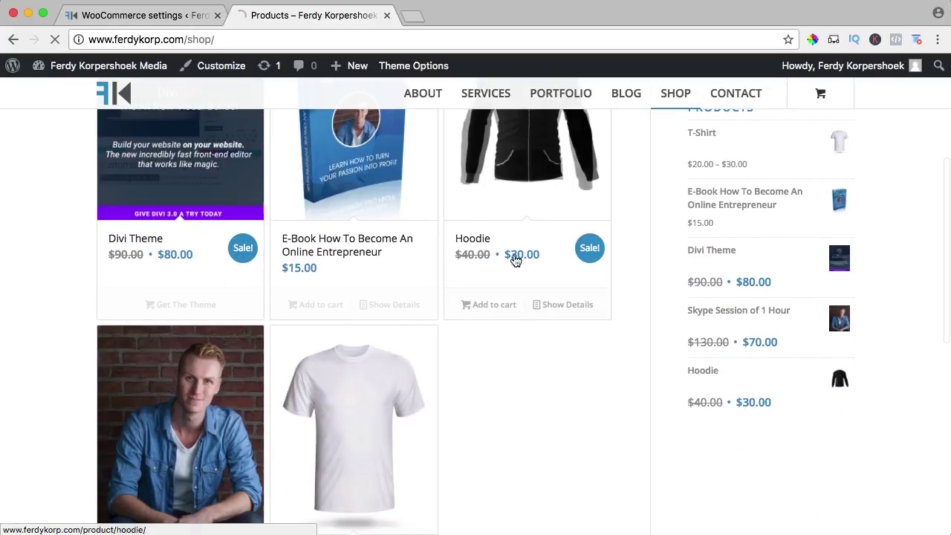
{"action": "left_click", "coordinate": [490, 306]}
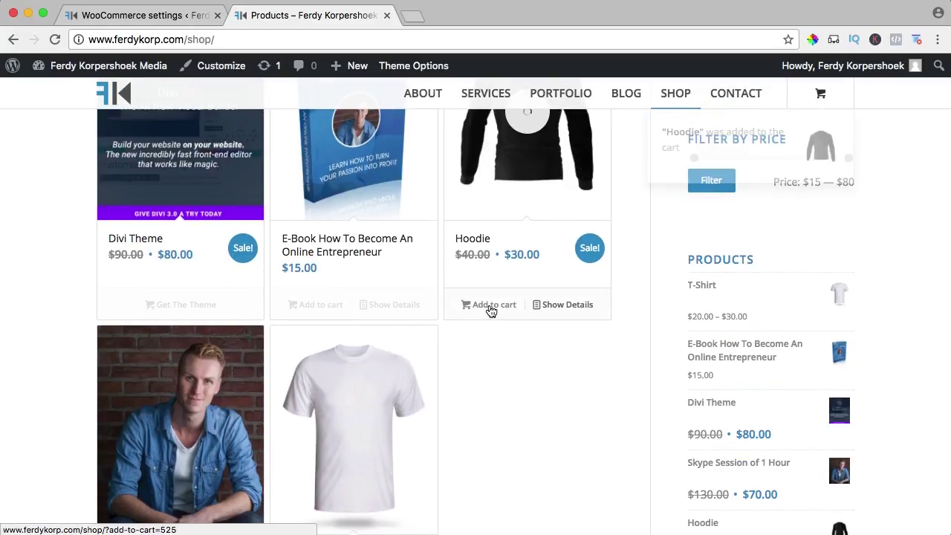
{"action": "mouse_move", "coordinate": [747, 170]}
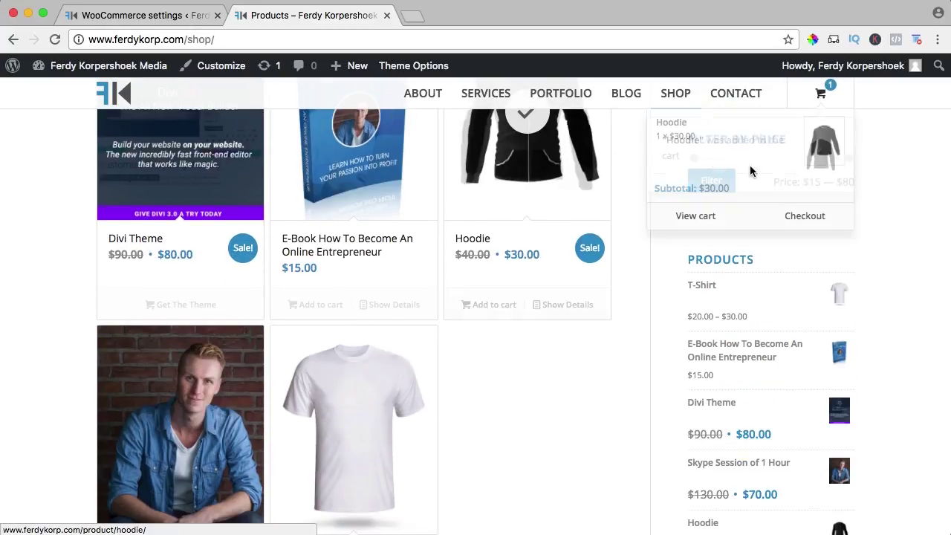
{"action": "left_click", "coordinate": [700, 220]}
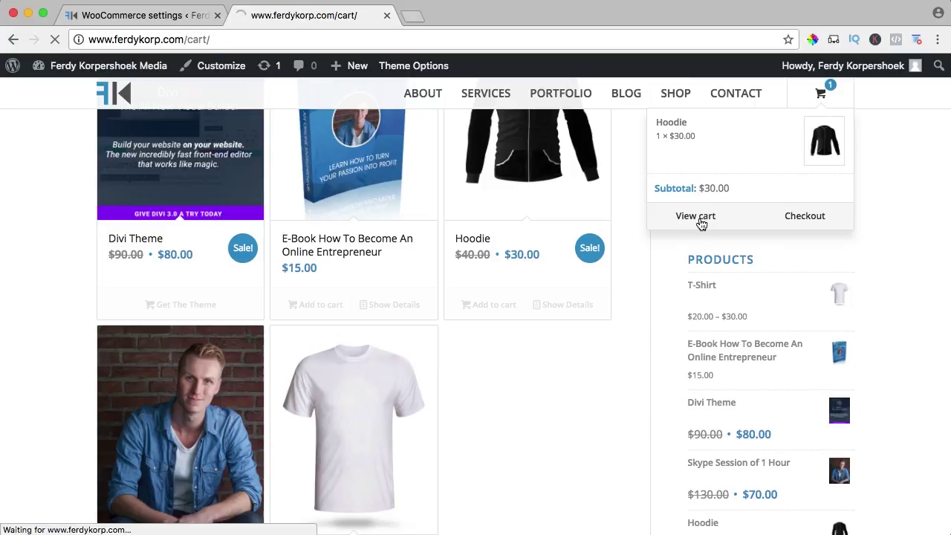
{"action": "scroll", "coordinate": [647, 242], "scroll_direction": "down", "scroll_amount": 2}
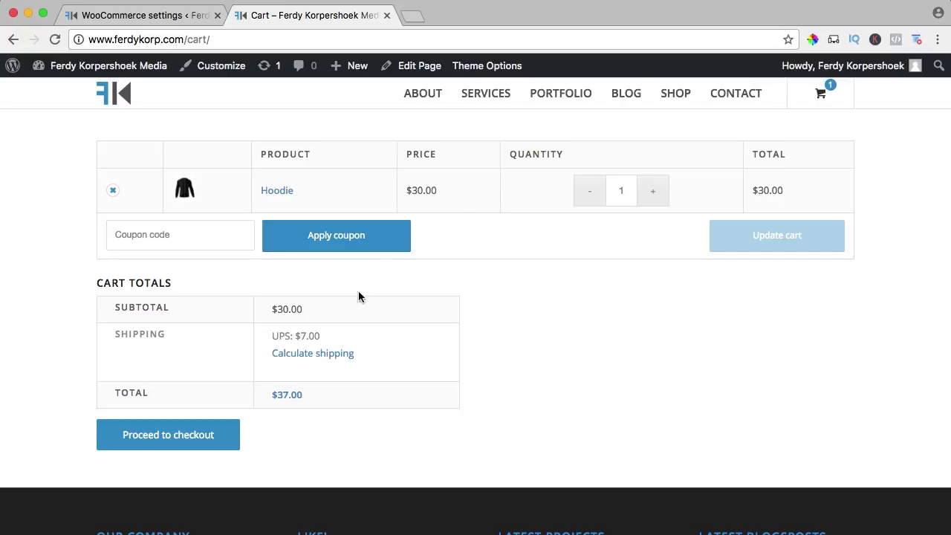
- Check the UPS handling fee in the table rate settings and return to the cart
{"action": "left_click", "coordinate": [139, 16]}
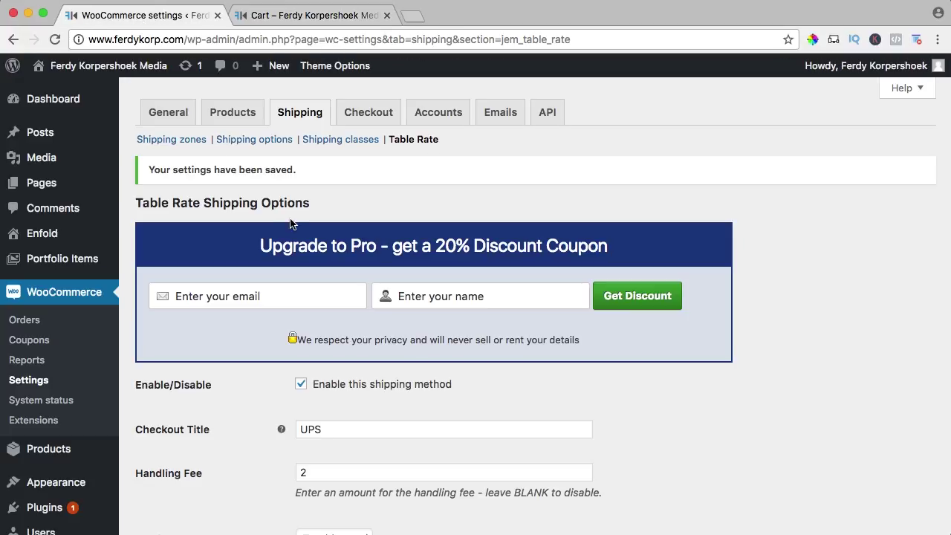
{"action": "scroll", "coordinate": [291, 221], "scroll_direction": "down", "scroll_amount": 1}
{"action": "scroll", "coordinate": [293, 221], "scroll_direction": "down", "scroll_amount": 1}
{"action": "left_click", "coordinate": [286, 17]}
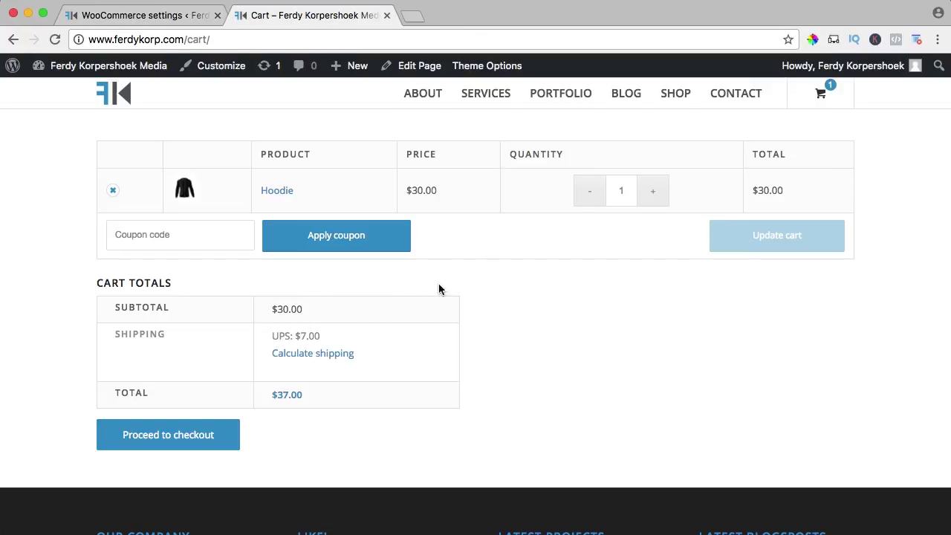
- Set the Hoodie quantity to 2 and update the cart
{"action": "left_click", "coordinate": [653, 192]}
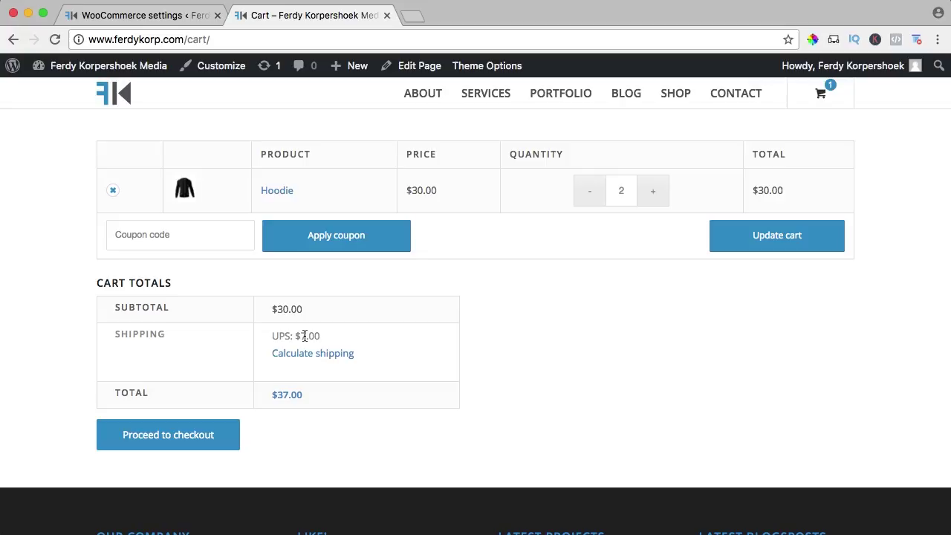
{"action": "left_click", "coordinate": [771, 237]}
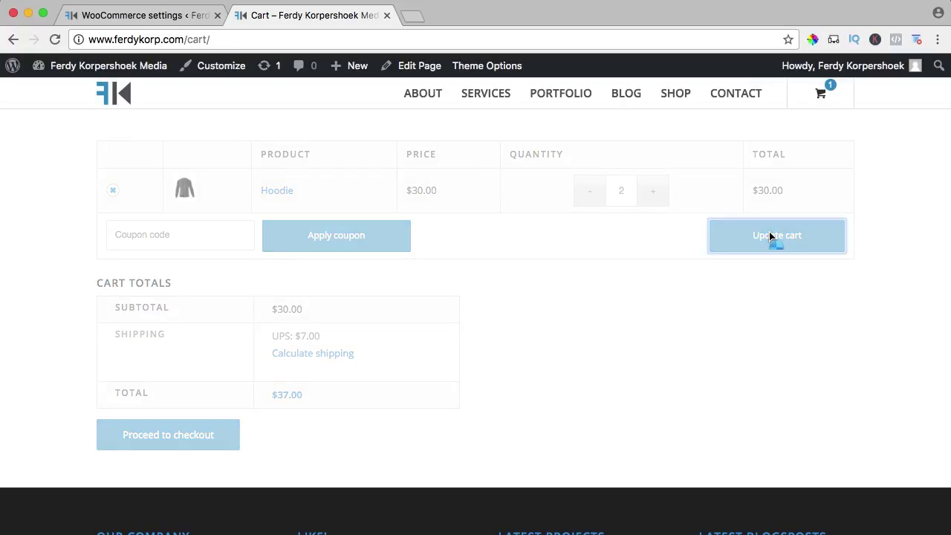
{"action": "scroll", "coordinate": [528, 324], "scroll_direction": "down", "scroll_amount": 3}
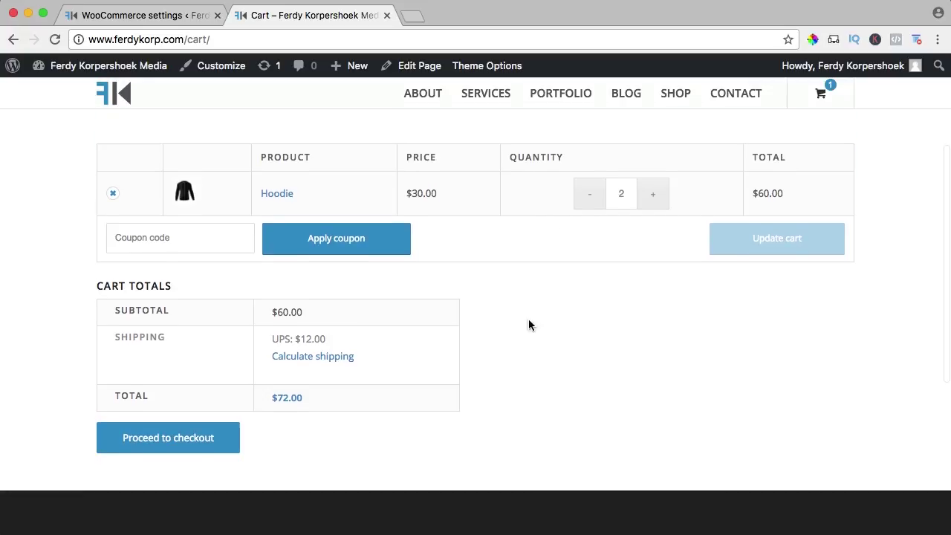
- Set the Hoodie quantity to 4, update the cart and check the UPS shipping cost
{"action": "left_click", "coordinate": [653, 195]}
{"action": "left_click", "coordinate": [652, 194]}
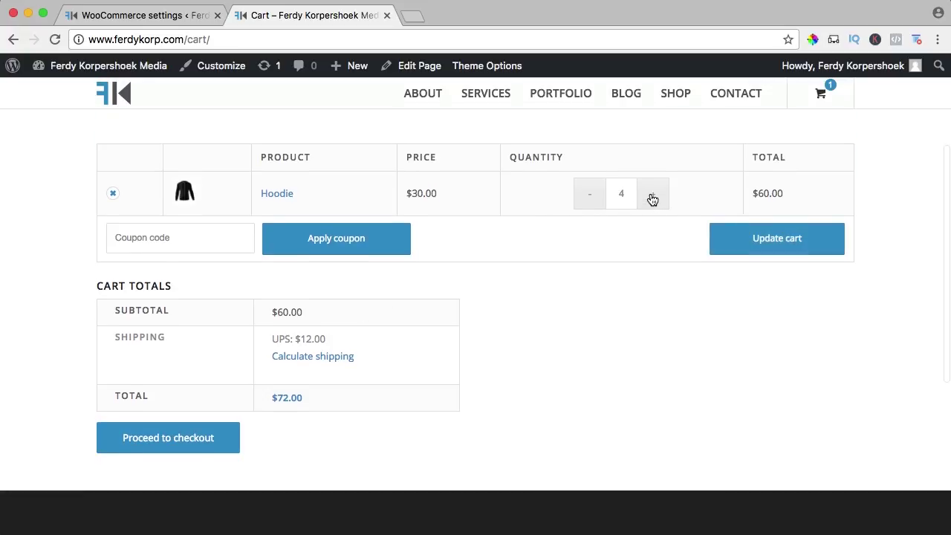
{"action": "left_click", "coordinate": [768, 245]}
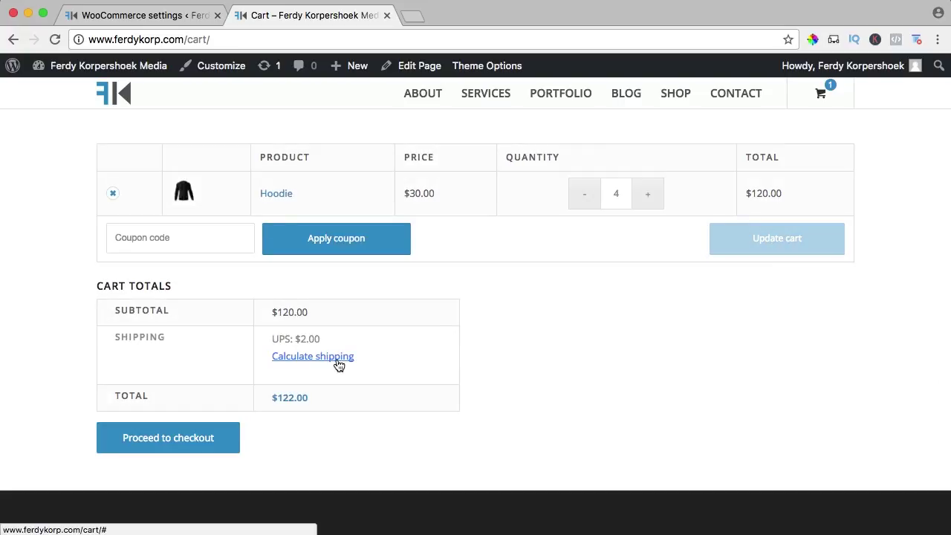
{"action": "mouse_move", "coordinate": [291, 339]}
{"action": "left_mouse_down"}
{"action": "mouse_move", "coordinate": [315, 339]}
{"action": "mouse_move", "coordinate": [291, 339]}
{"action": "left_mouse_up"}
{"action": "left_click", "coordinate": [336, 344]}
{"action": "left_click", "coordinate": [289, 338]}
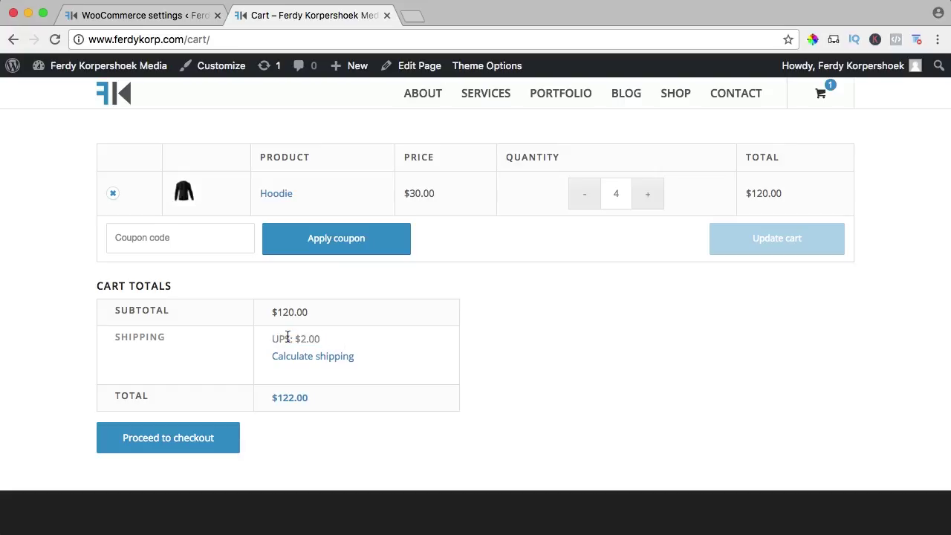
- In the table rate settings, set the third rate's shipping rate to -2 and save the changes
{"action": "left_click", "coordinate": [152, 15]}
{"action": "scroll", "coordinate": [592, 272], "scroll_direction": "down", "scroll_amount": 10}
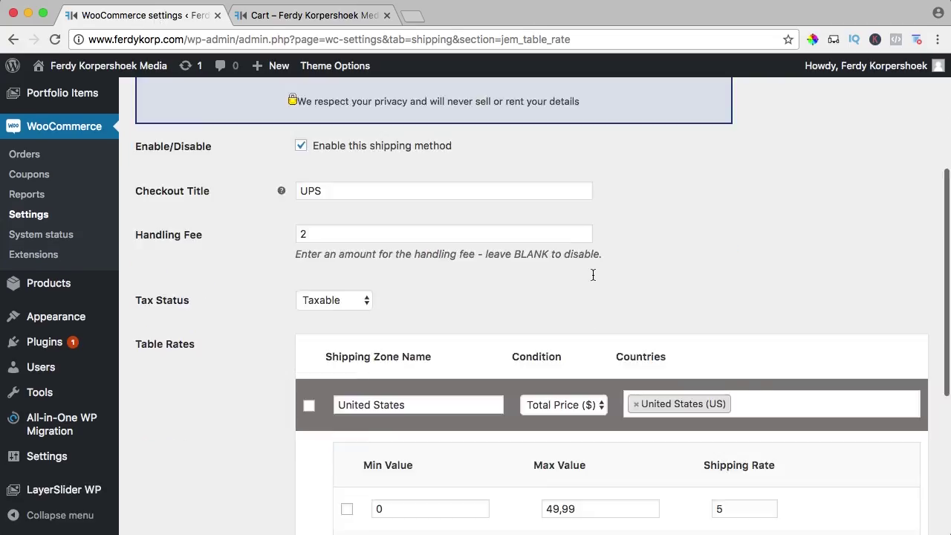
{"action": "left_click", "coordinate": [717, 298]}
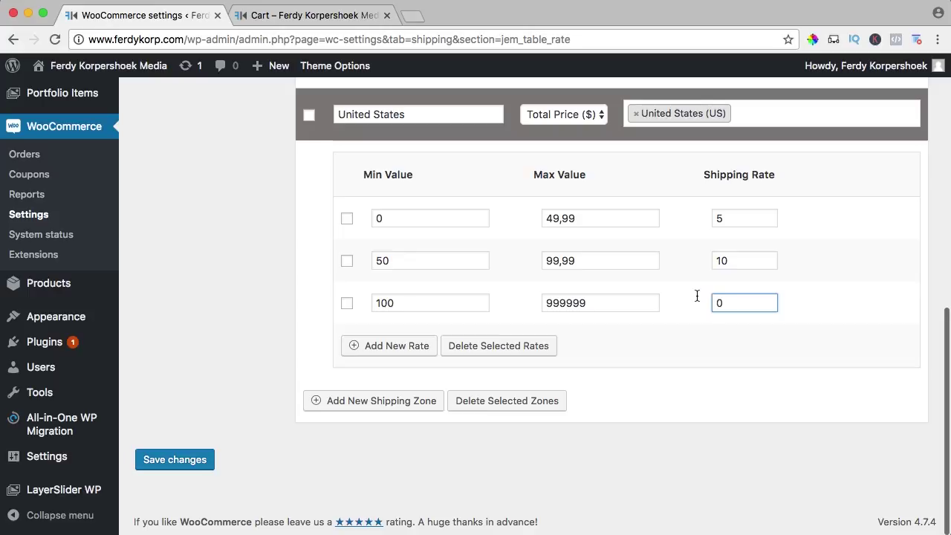
{"action": "type", "text": "-2"}
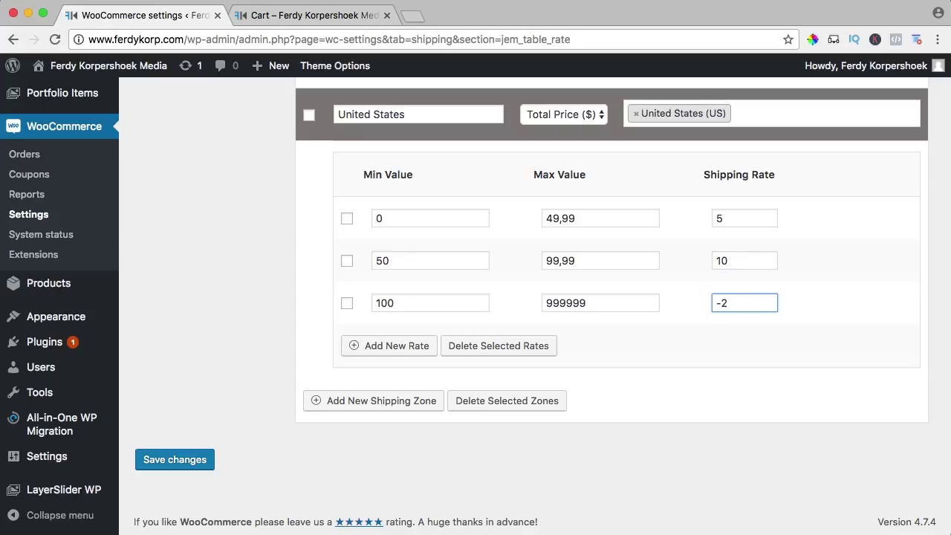
{"action": "left_click", "coordinate": [172, 460]}
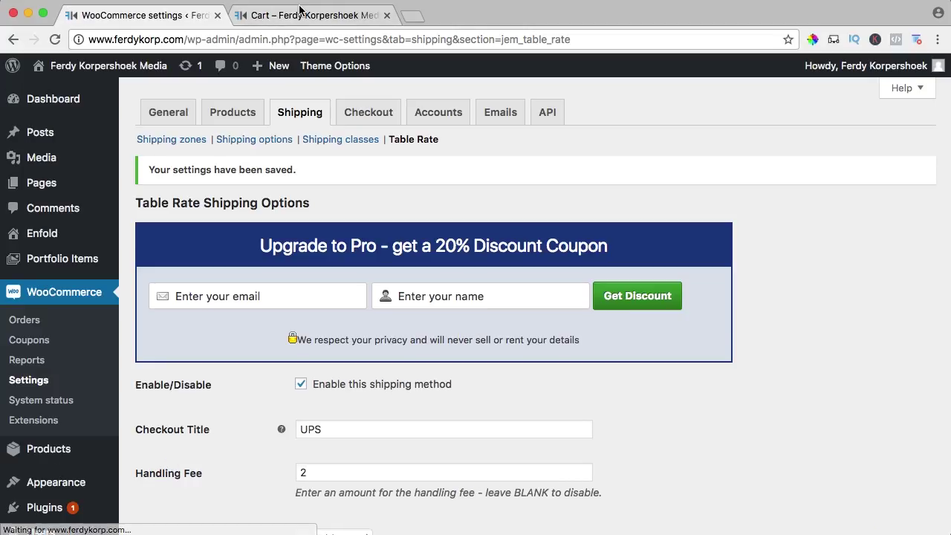
- Reload the cart page and check the UPS shipping cost in the cart totals
{"action": "left_click", "coordinate": [305, 13]}
{"action": "key", "text": "super+r"}
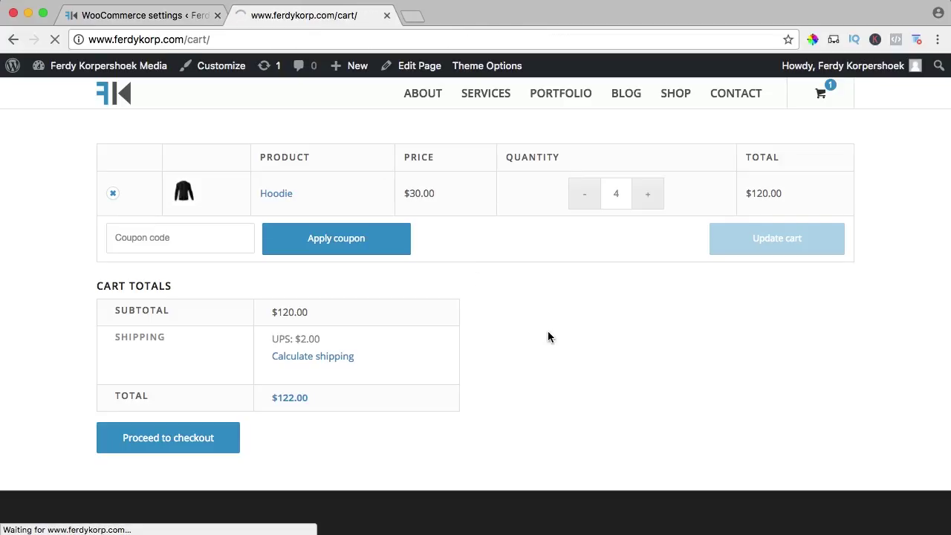
{"action": "scroll", "coordinate": [548, 337], "scroll_direction": "down", "scroll_amount": 2}
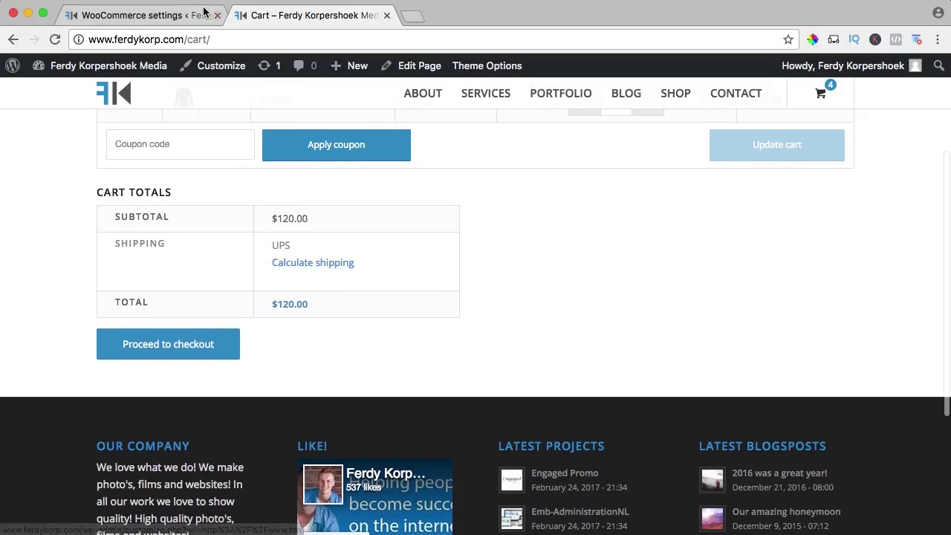
- Review the United States zone and its rates in the table rate settings
{"action": "left_click", "coordinate": [171, 16]}
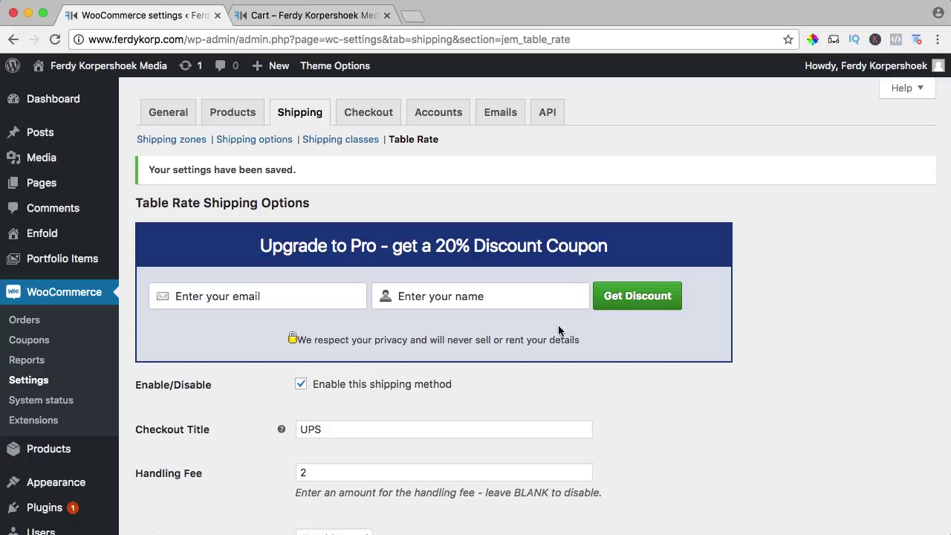
{"action": "scroll", "coordinate": [567, 339], "scroll_direction": "down", "scroll_amount": 10}
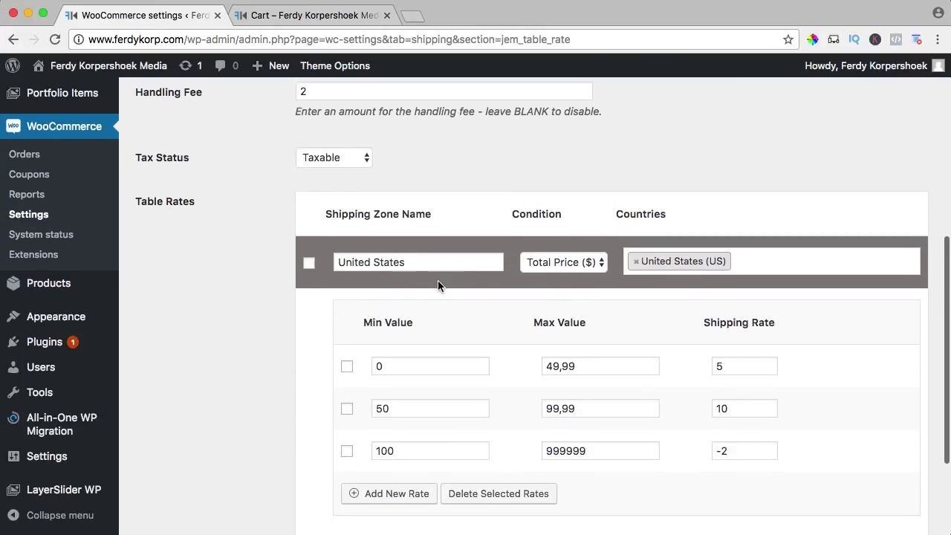
{"action": "scroll", "coordinate": [329, 283], "scroll_direction": "down", "scroll_amount": 4}
{"action": "scroll", "coordinate": [329, 283], "scroll_direction": "up", "scroll_amount": 8}
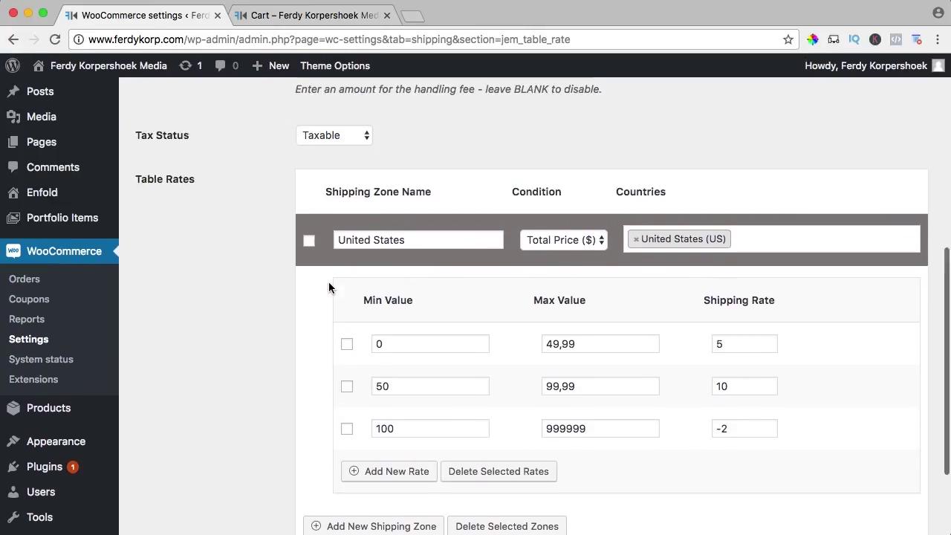
{"action": "scroll", "coordinate": [328, 283], "scroll_direction": "down", "scroll_amount": 6}
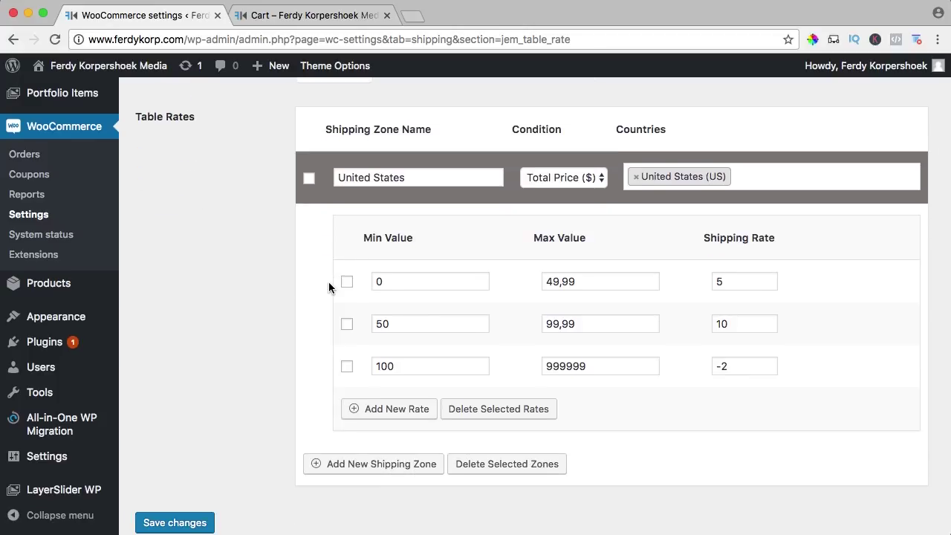
{"action": "scroll", "coordinate": [328, 281], "scroll_direction": "up", "scroll_amount": 2}
{"action": "scroll", "coordinate": [328, 282], "scroll_direction": "down", "scroll_amount": 1}
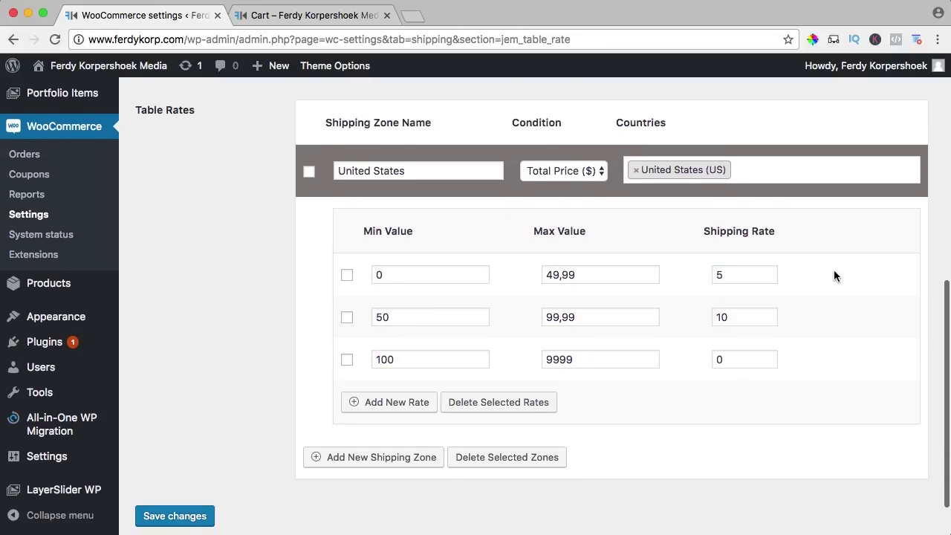
{"action": "scroll", "coordinate": [825, 272], "scroll_direction": "down", "scroll_amount": 1}
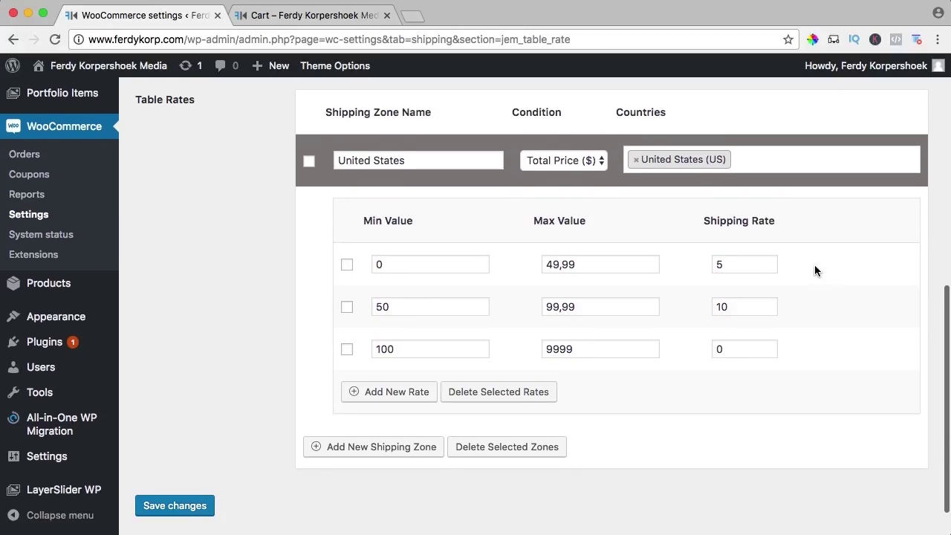
- Delete the United States shipping zone from the table rates and add a new empty shipping zone
{"action": "left_click", "coordinate": [309, 162]}
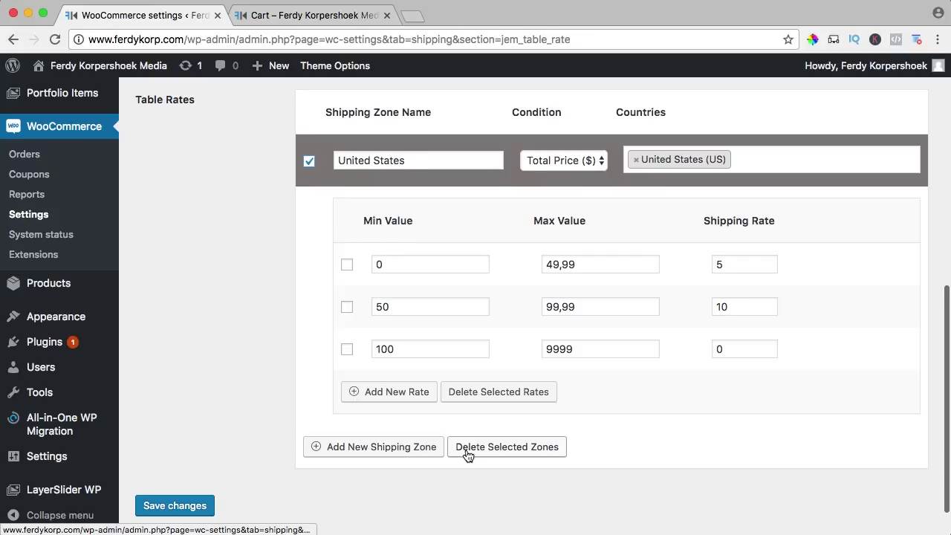
{"action": "left_click", "coordinate": [503, 448]}
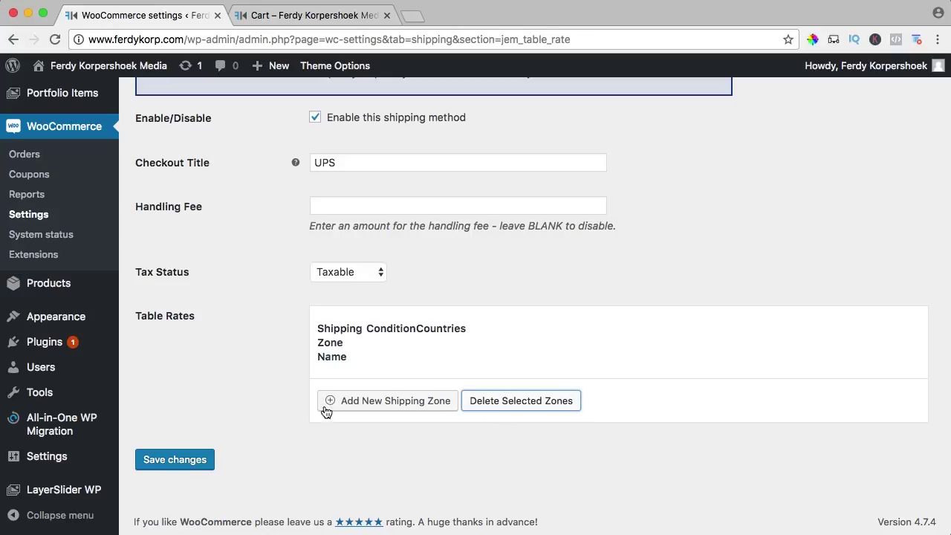
{"action": "left_click", "coordinate": [393, 402]}
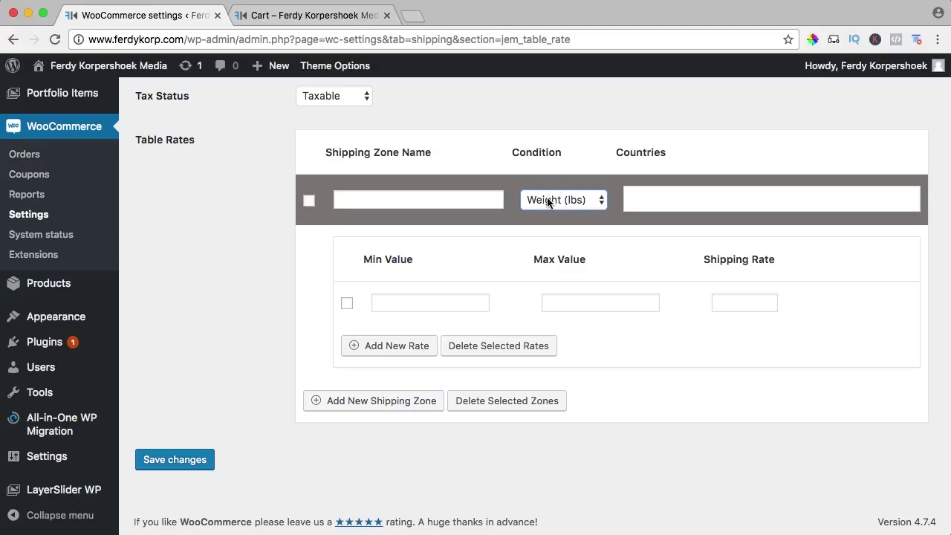
- Name the new shipping zone United States, keep its condition at Weight (lbs), and assign the country United States (US)
{"action": "left_click", "coordinate": [550, 201]}
{"action": "left_click", "coordinate": [557, 200]}
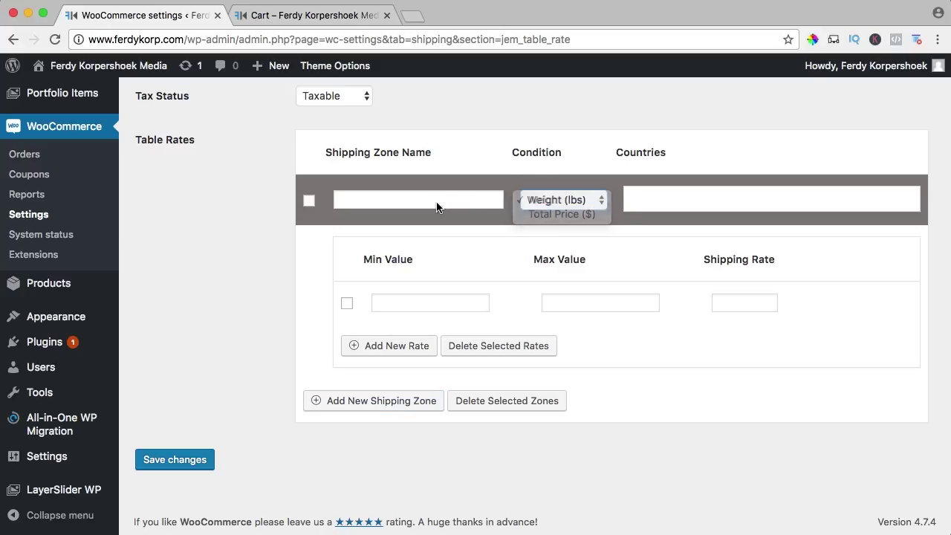
{"action": "left_click", "coordinate": [410, 201]}
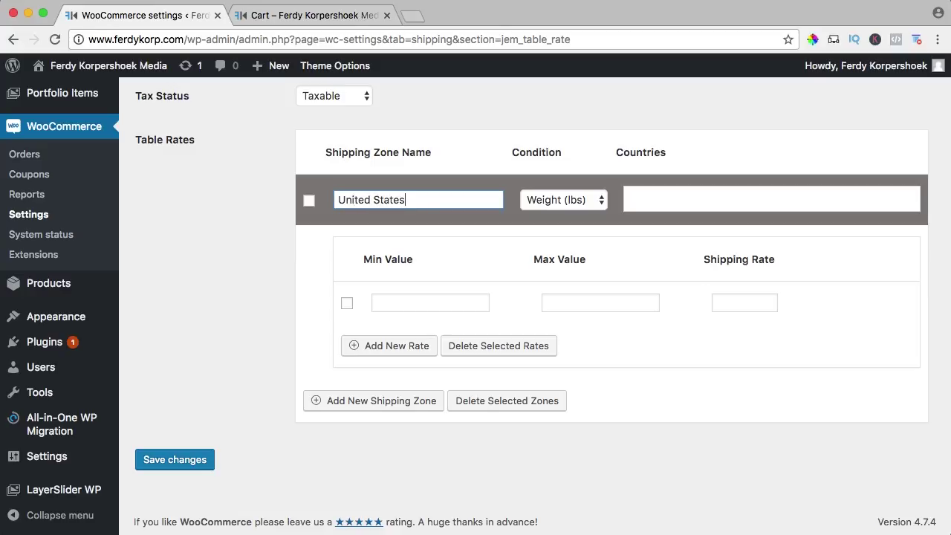
{"action": "left_click", "coordinate": [671, 196]}
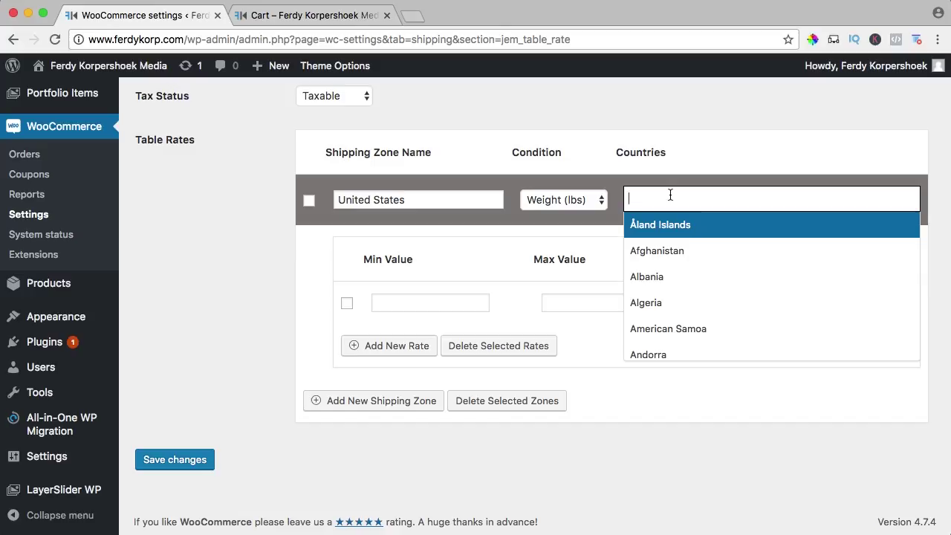
{"action": "type", "text": "United"}
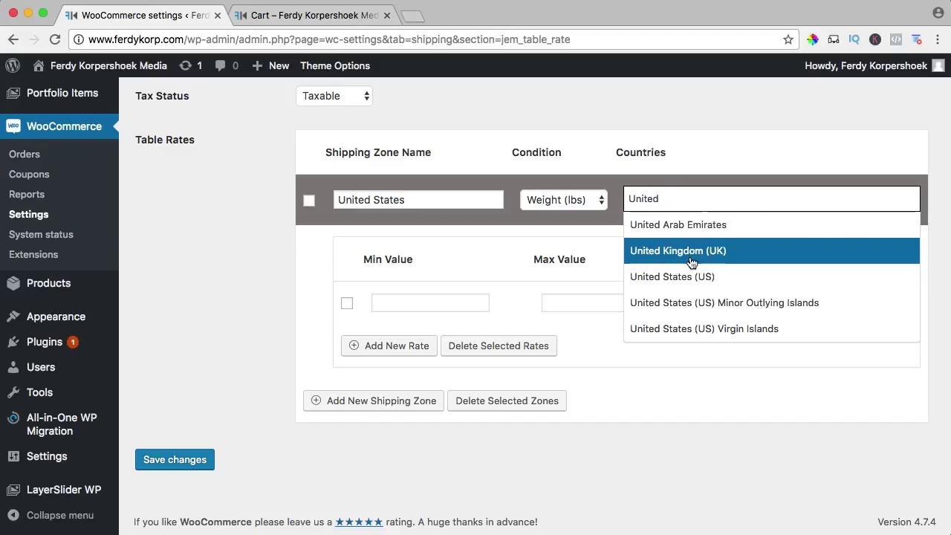
{"action": "left_click", "coordinate": [674, 276]}
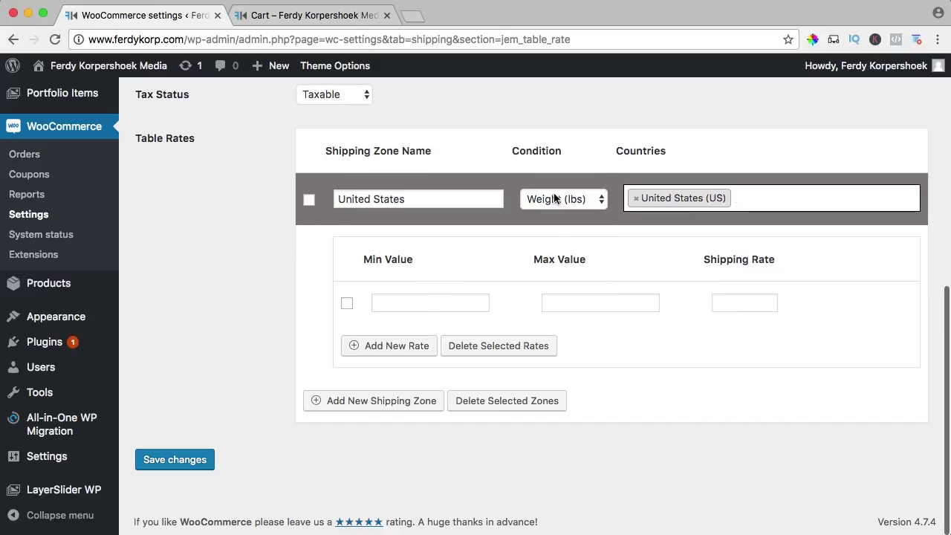
- Fill in the zone's first rate with min value 0, max value 2,99 and shipping rate 5
{"action": "left_click", "coordinate": [406, 301]}
{"action": "type", "text": "0"}
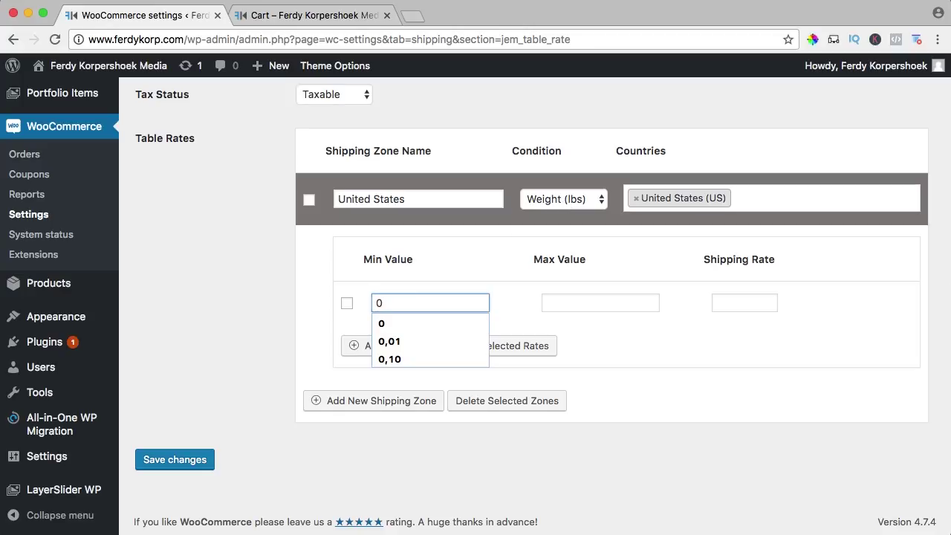
{"action": "left_click", "coordinate": [600, 302]}
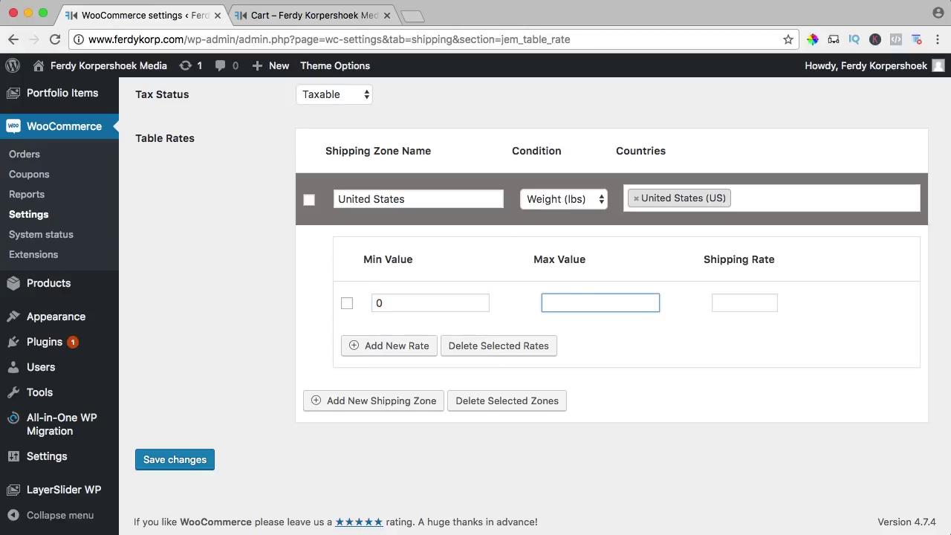
{"action": "type", "text": "2,99"}
{"action": "left_click", "coordinate": [744, 303]}
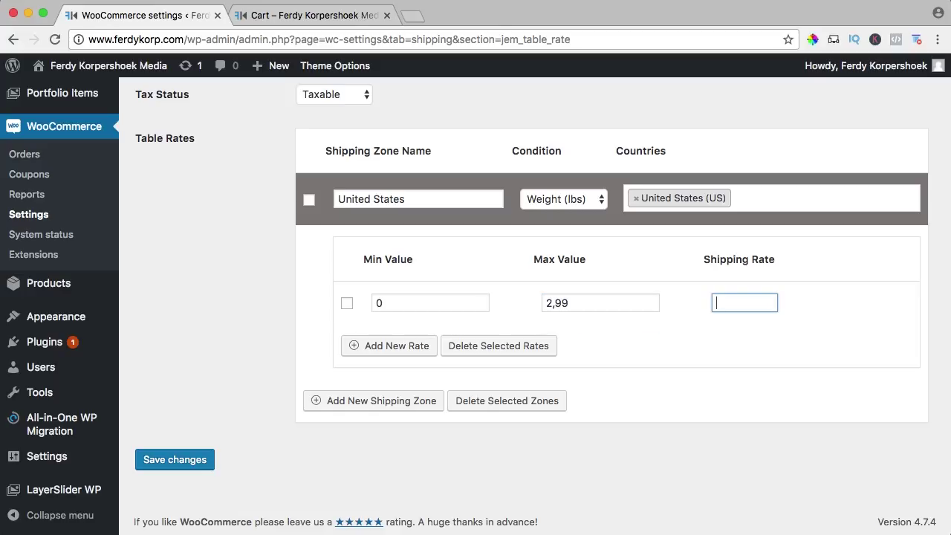
{"action": "type", "text": "5"}
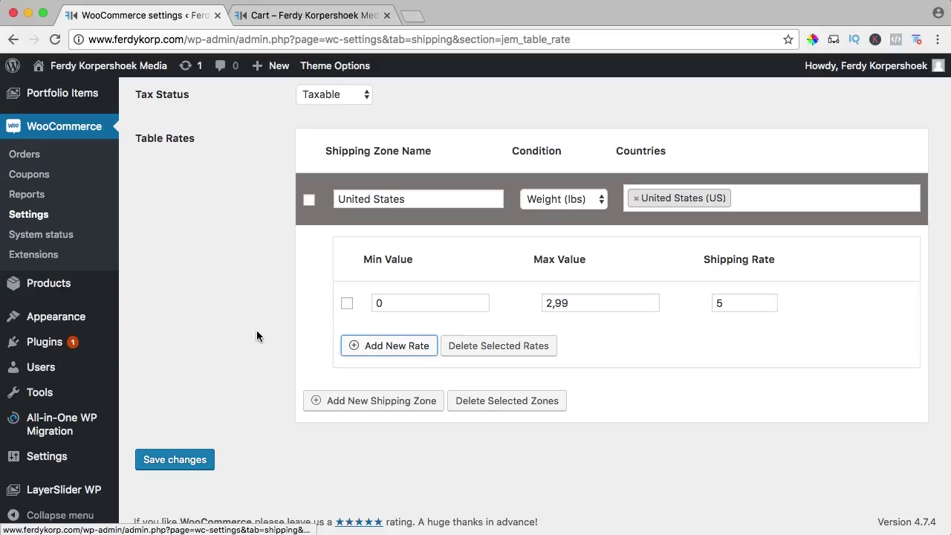
- Add a second rate with min value 3, max value 5,99 and shipping rate 10
{"action": "left_click", "coordinate": [399, 346]}
{"action": "left_click", "coordinate": [401, 346]}
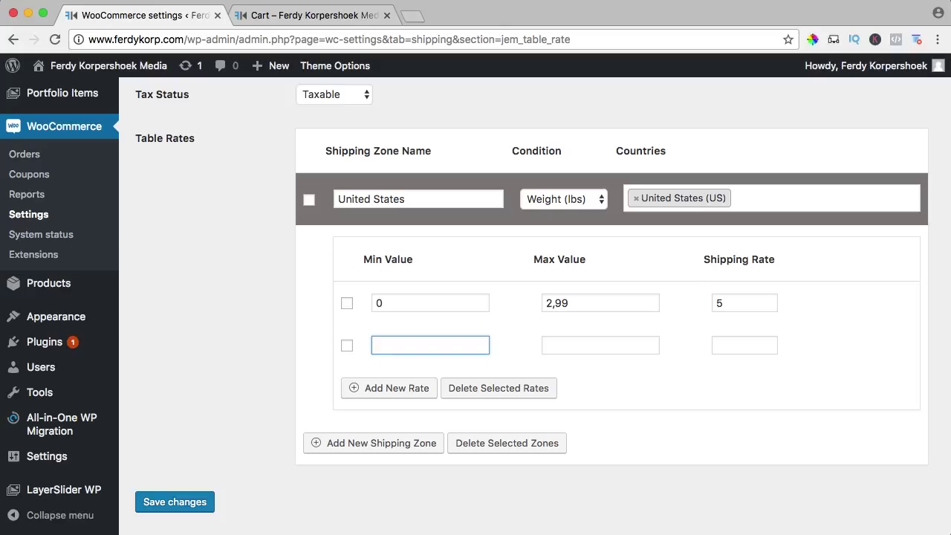
{"action": "type", "text": "3"}
{"action": "key", "text": "Tab"}
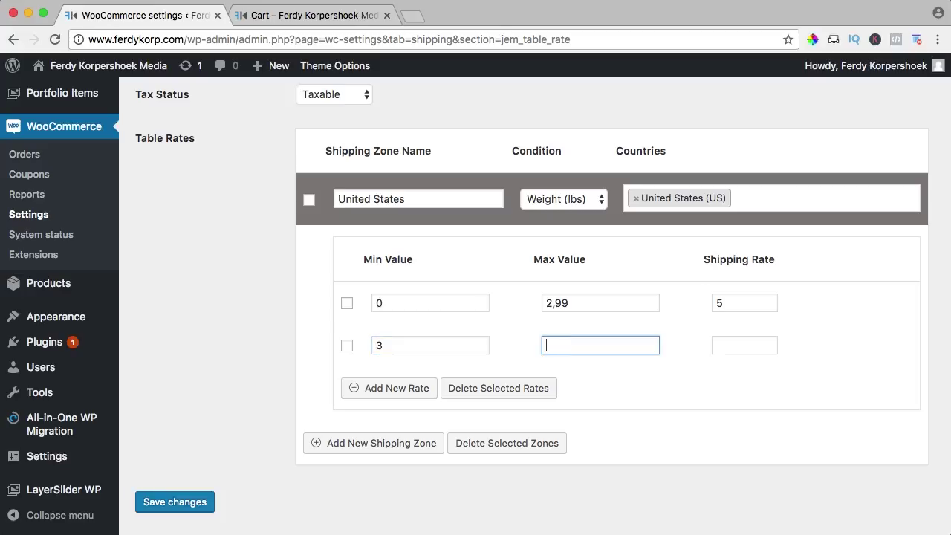
{"action": "type", "text": "5,99"}
{"action": "key", "text": "Tab"}
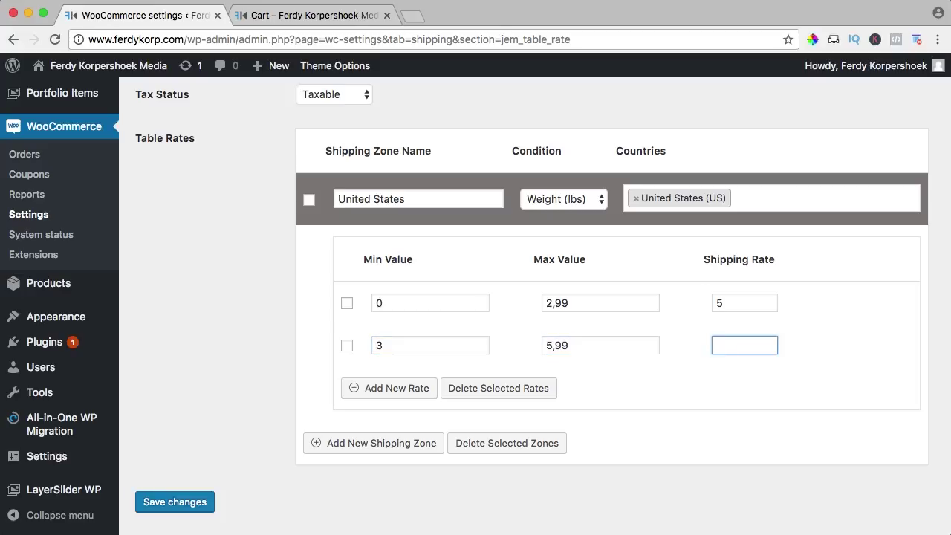
- Add a third rate with min value 6, max value 9,99 and shipping rate 15
{"action": "left_click", "coordinate": [380, 389]}
{"action": "left_click", "coordinate": [401, 386]}
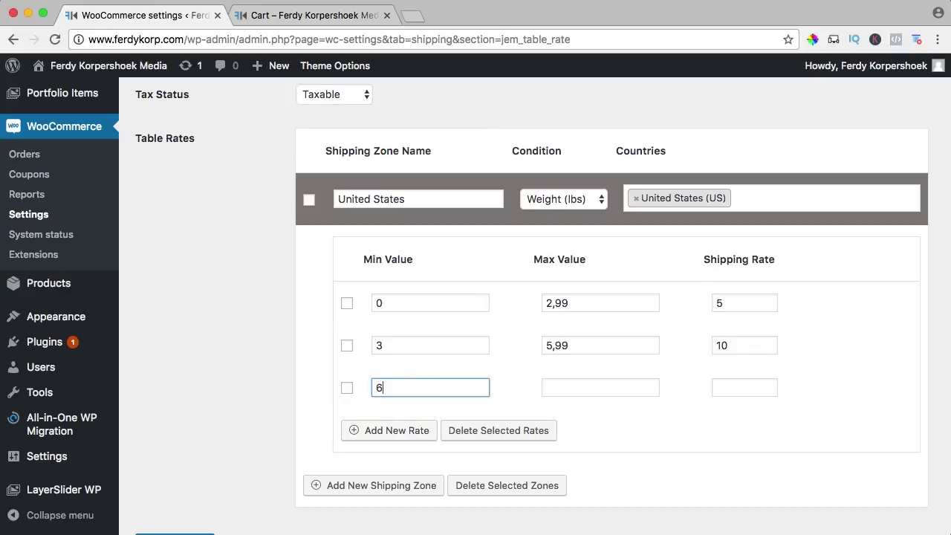
{"action": "key", "text": "Tab"}
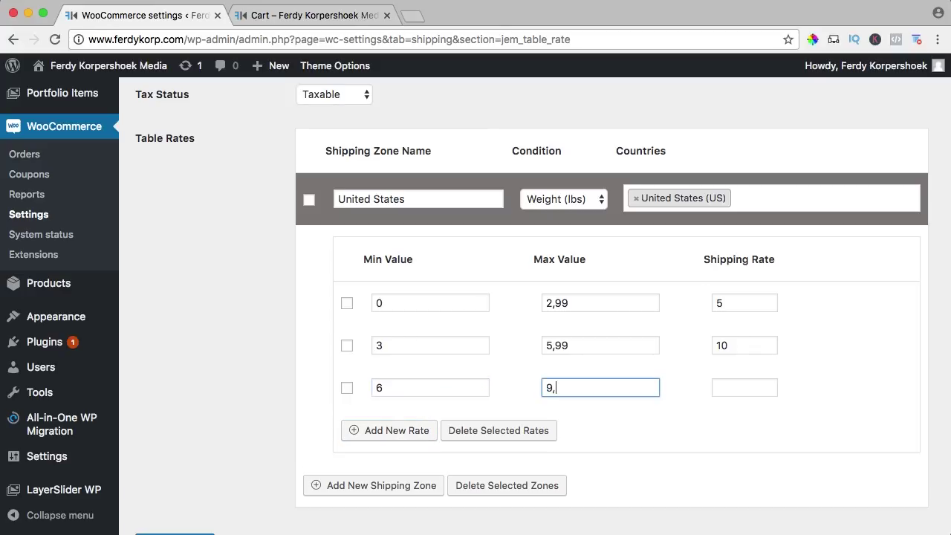
{"action": "key", "text": "Tab"}
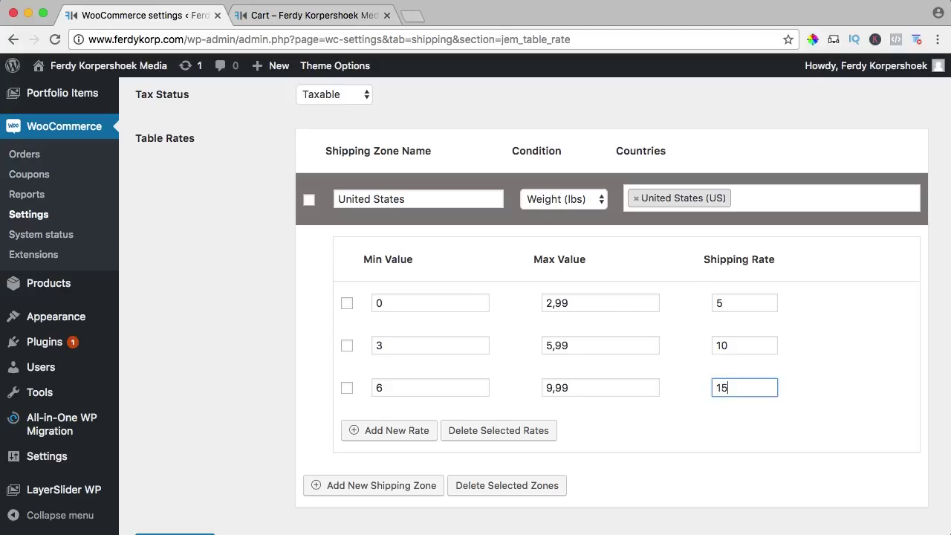
- Add a fourth rate with min value 10, max value * and shipping rate 0, and save the changes
{"action": "left_click", "coordinate": [381, 429]}
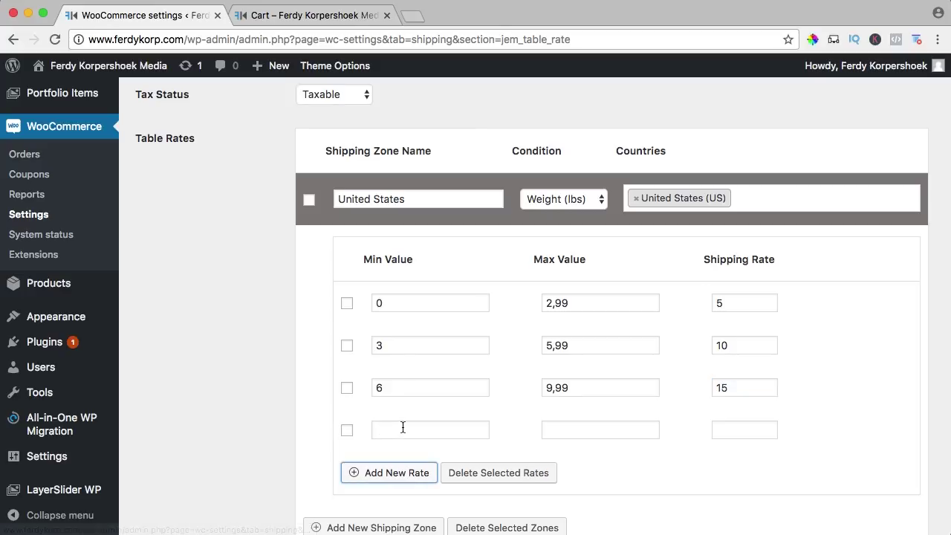
{"action": "left_click", "coordinate": [403, 428]}
{"action": "key", "text": "Tab"}
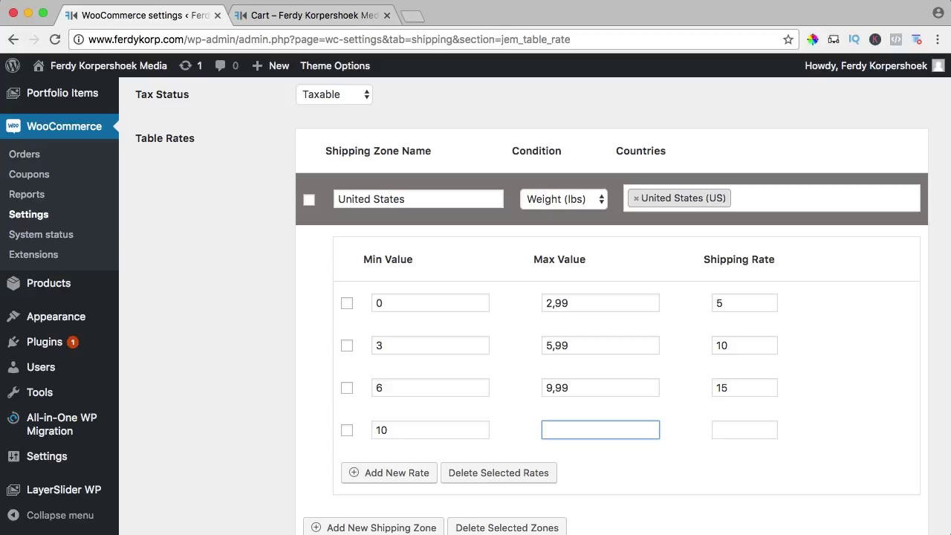
{"action": "key", "text": "Tab"}
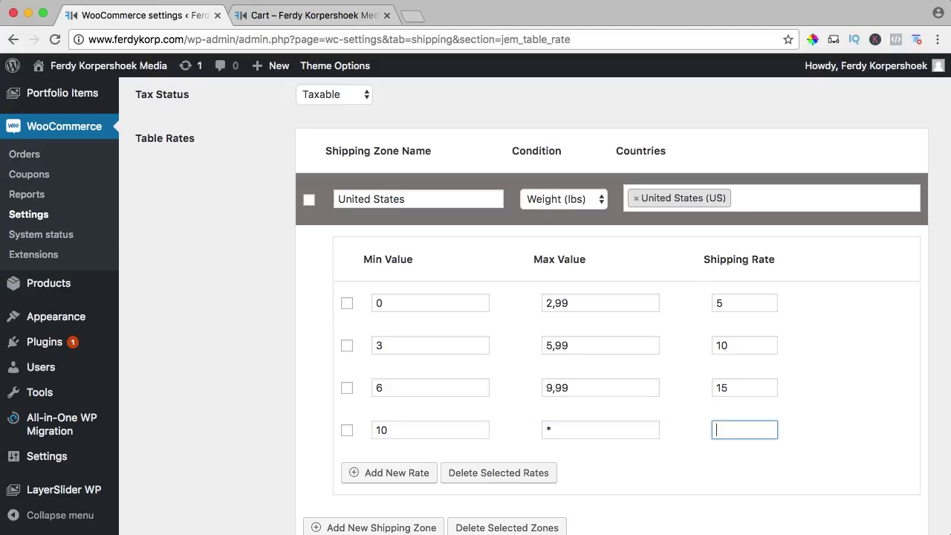
{"action": "scroll", "coordinate": [314, 427], "scroll_direction": "down", "scroll_amount": 3}
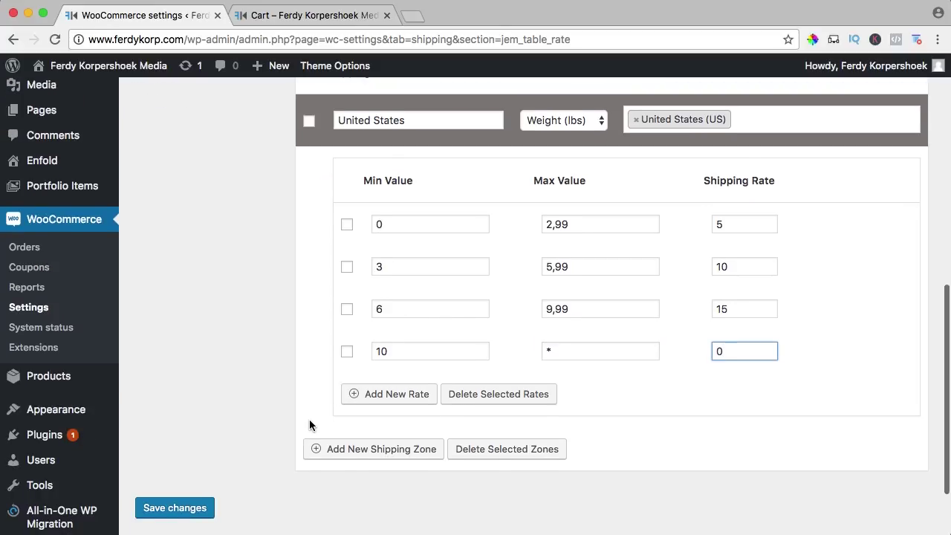
{"action": "left_click", "coordinate": [191, 508]}
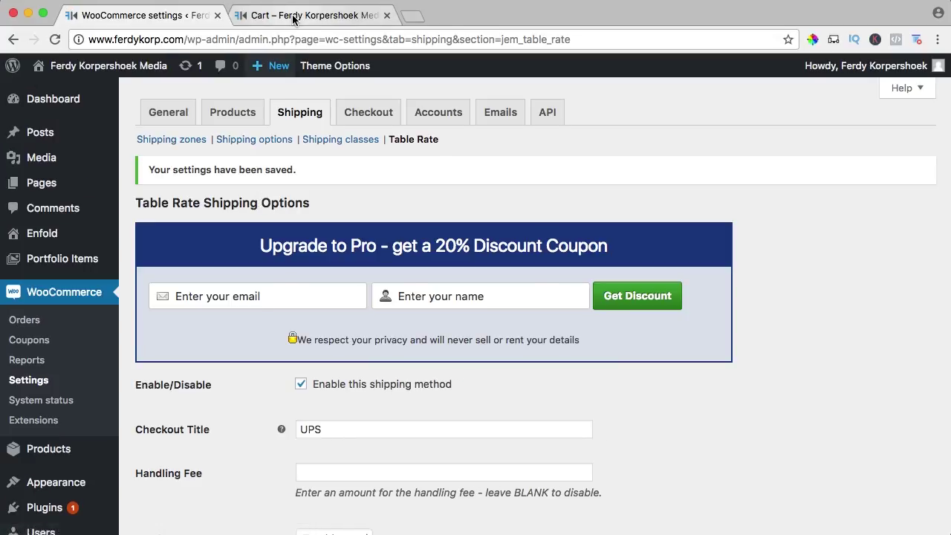
- Reload the cart page and check the UPS shipping cost under the new weight-based rates
{"action": "left_click", "coordinate": [297, 16]}
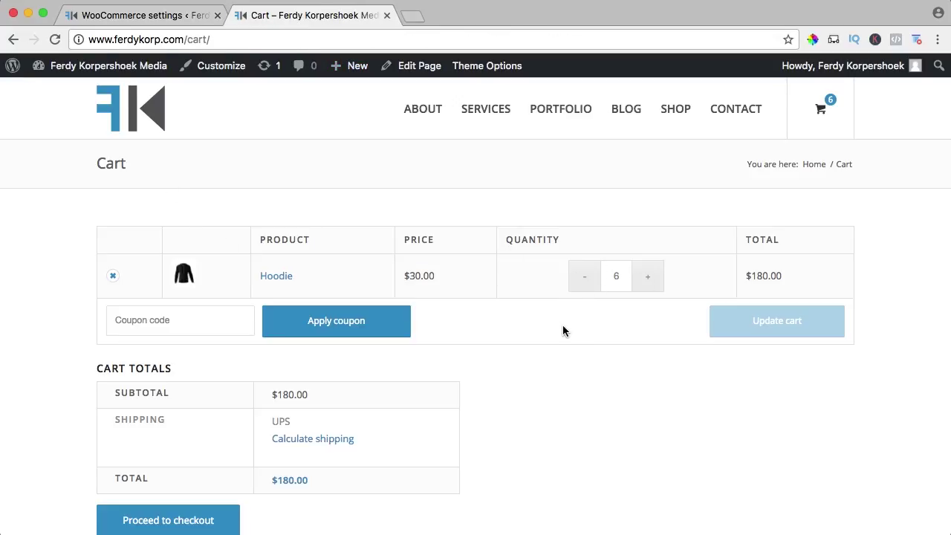
{"action": "key", "text": "super+r"}
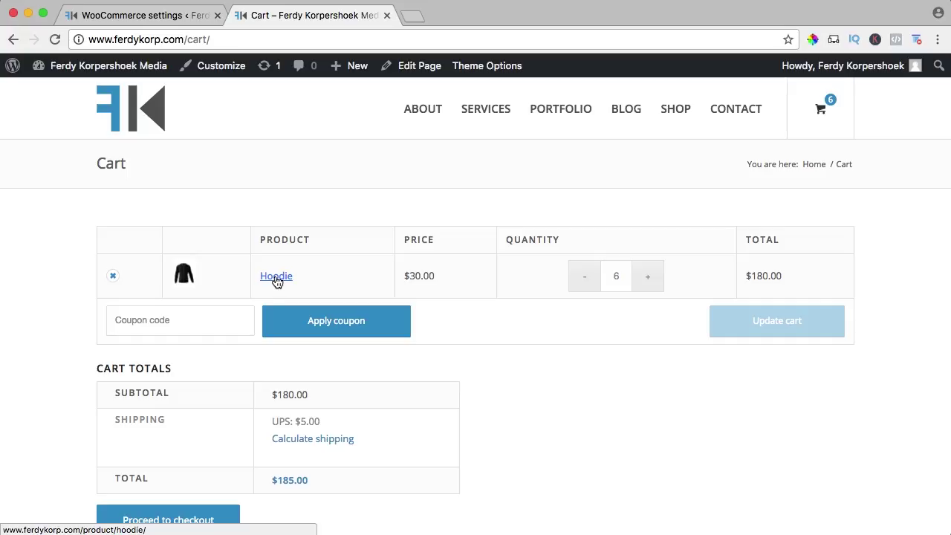
- Open the Hoodie product from the cart for editing, set its shipping weight to 1 lbs, and update the product
{"action": "left_click", "coordinate": [276, 280], "text": "super"}
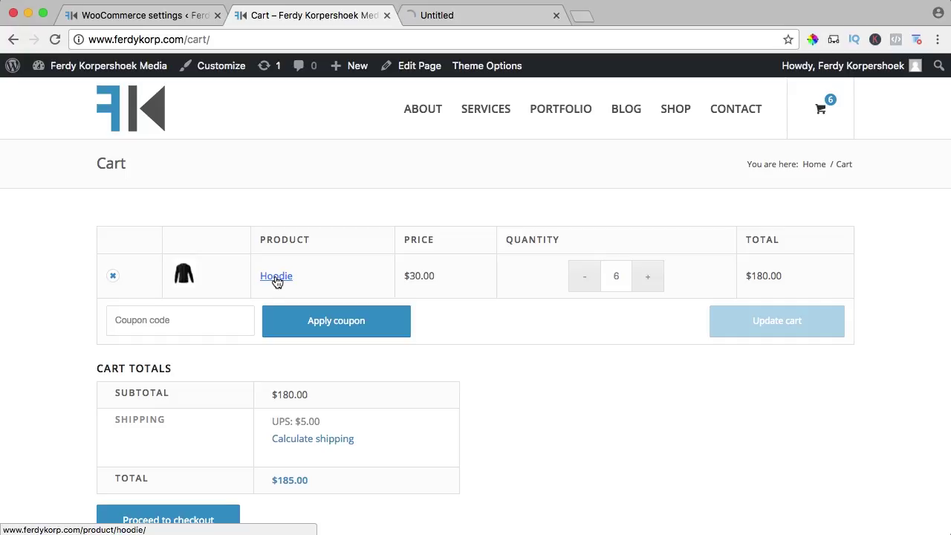
{"action": "left_click", "coordinate": [451, 16]}
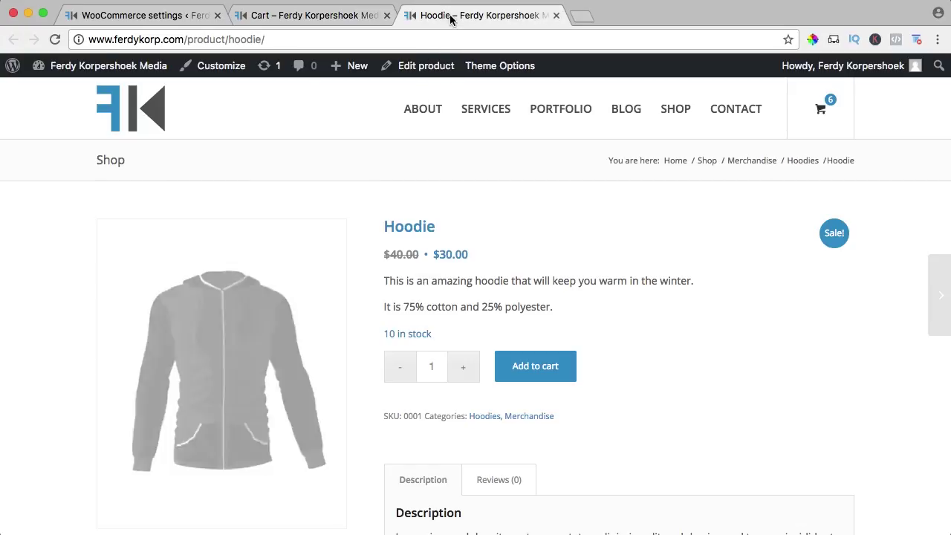
{"action": "left_click", "coordinate": [415, 67]}
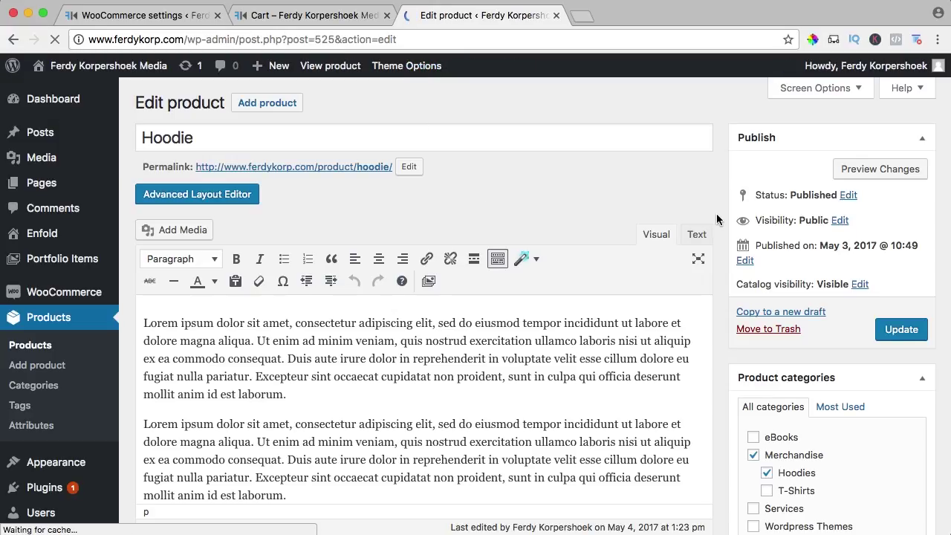
{"action": "scroll", "coordinate": [717, 219], "scroll_direction": "down", "scroll_amount": 10}
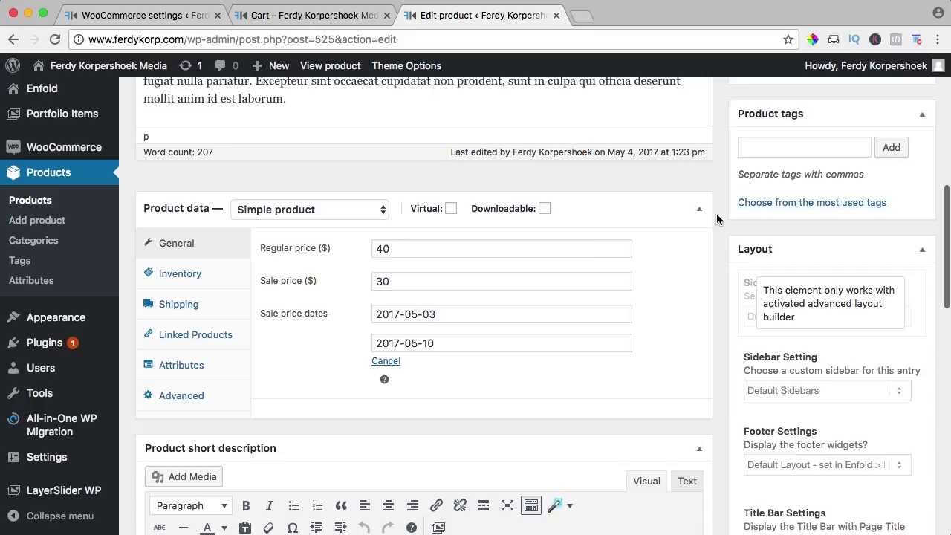
{"action": "left_click", "coordinate": [185, 313]}
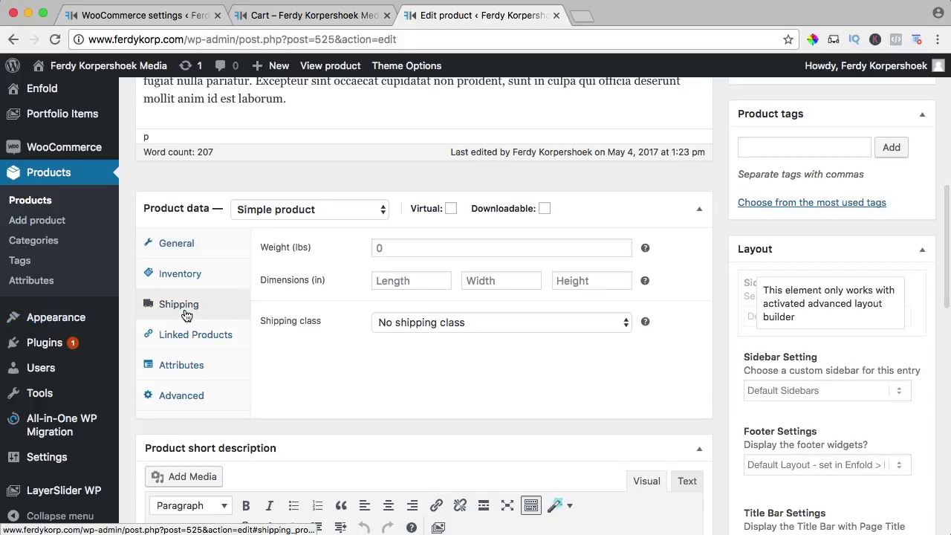
{"action": "left_click", "coordinate": [391, 245]}
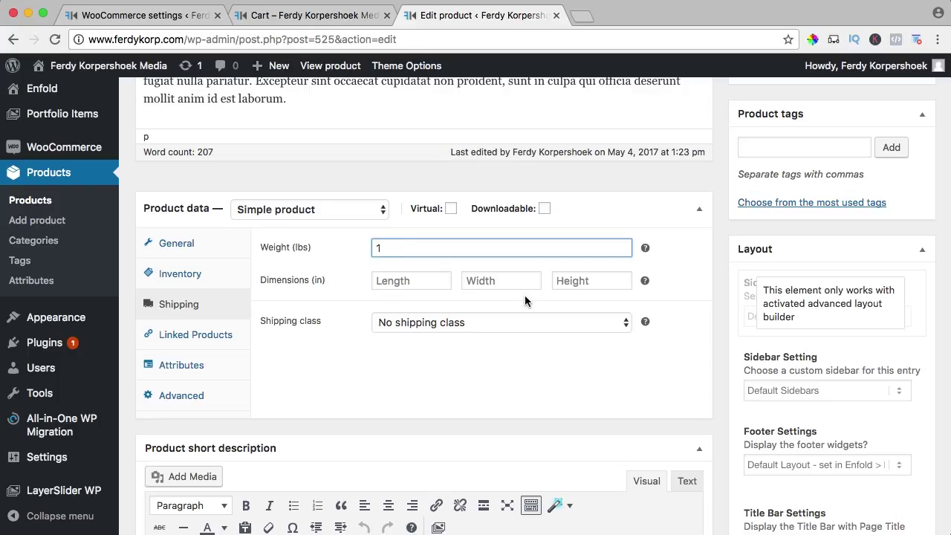
{"action": "scroll", "coordinate": [726, 307], "scroll_direction": "up", "scroll_amount": 5}
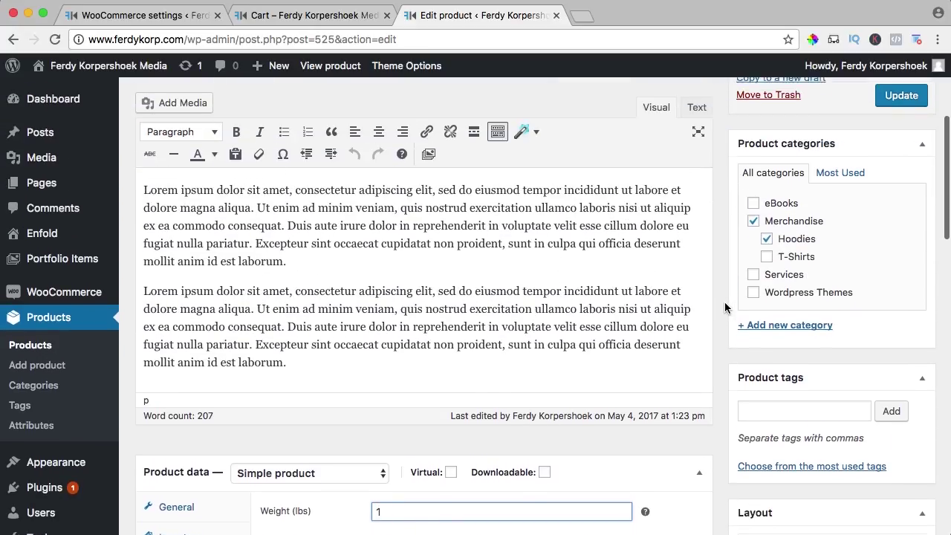
{"action": "scroll", "coordinate": [725, 307], "scroll_direction": "up", "scroll_amount": 3}
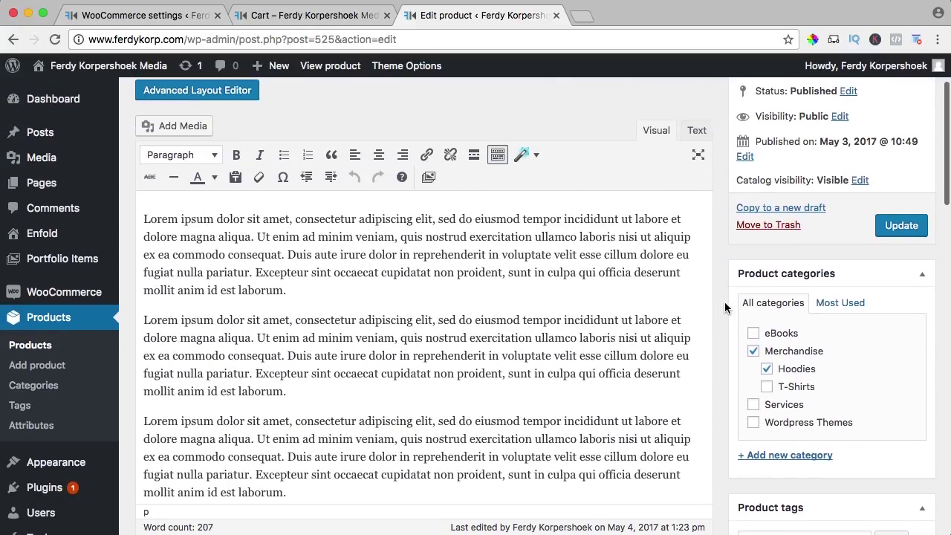
{"action": "left_click", "coordinate": [901, 227]}
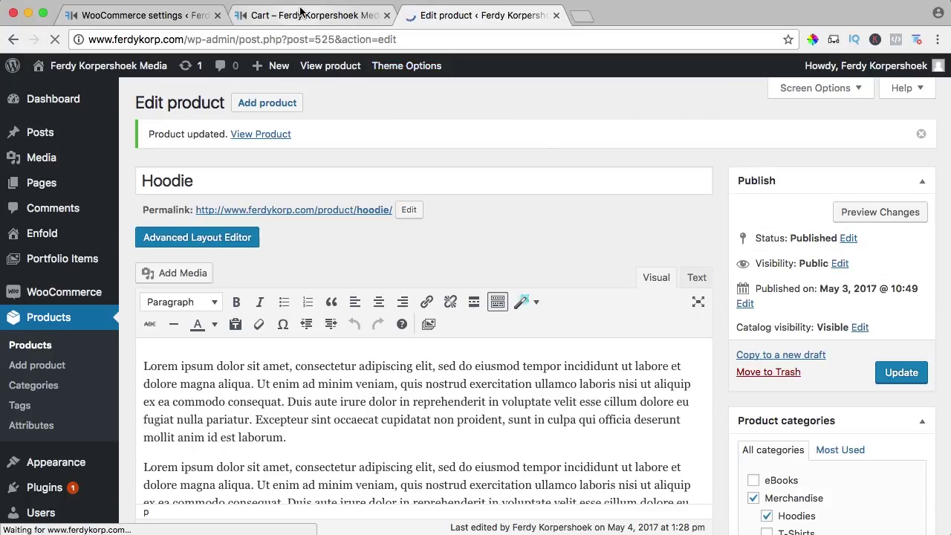
- Set the Hoodie quantity in the cart to 3, consult the weight-based rate table, and update the cart to check the UPS cost
{"action": "left_click", "coordinate": [301, 12]}
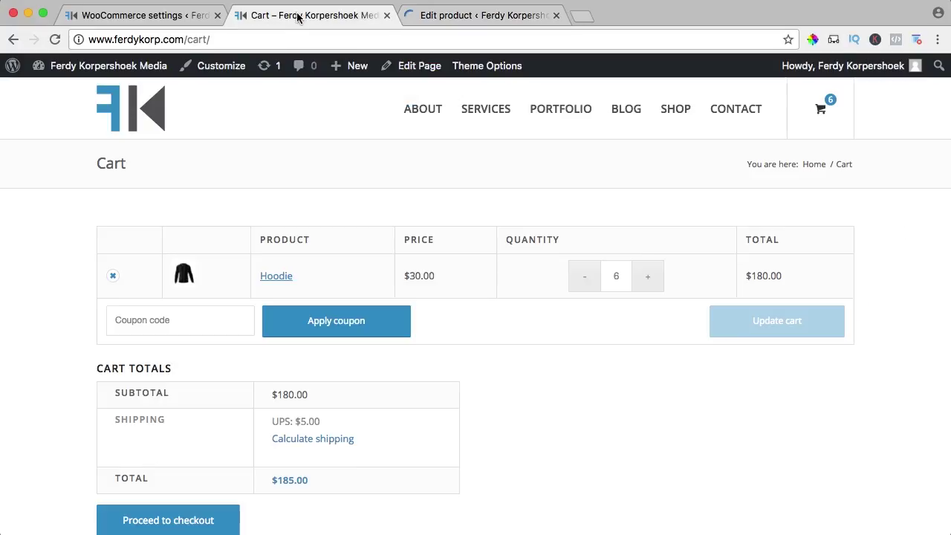
{"action": "left_click", "coordinate": [586, 277]}
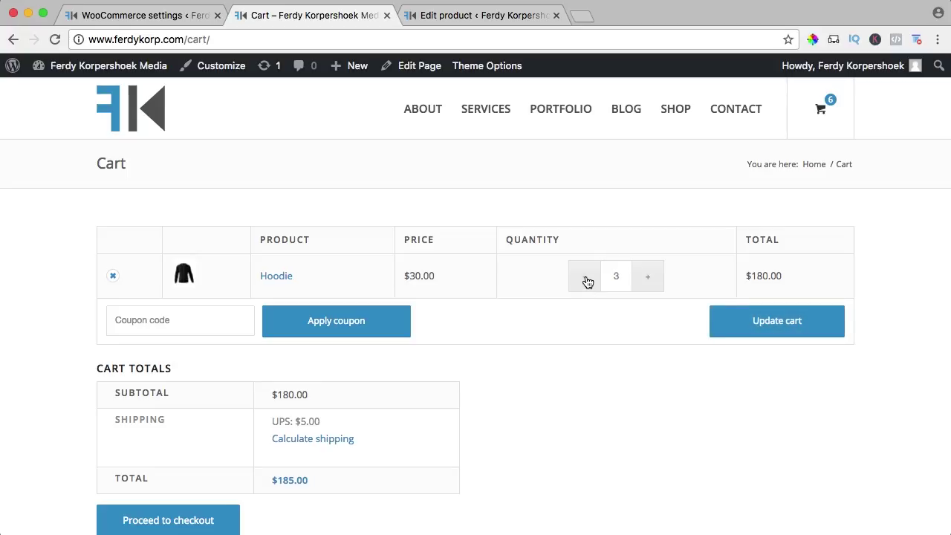
{"action": "left_click", "coordinate": [136, 16]}
{"action": "scroll", "coordinate": [310, 183], "scroll_direction": "down", "scroll_amount": 10}
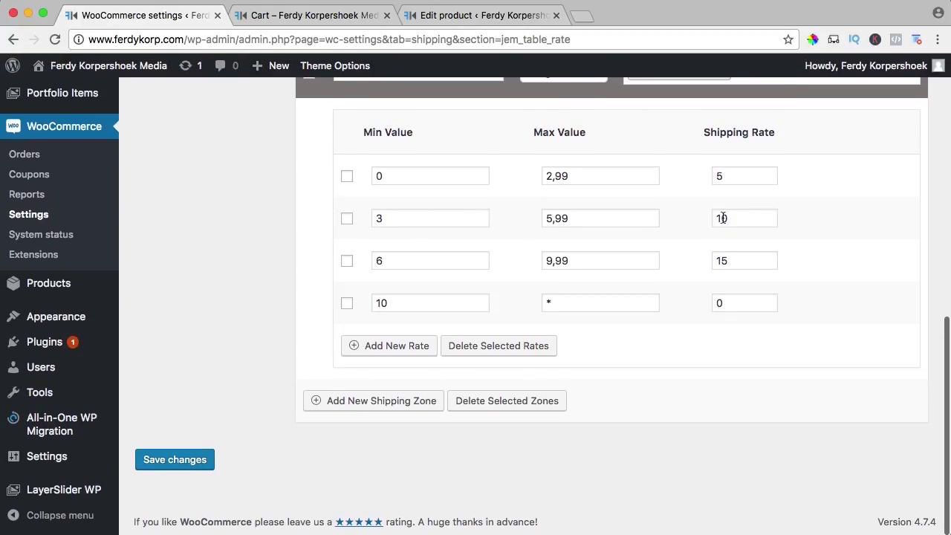
{"action": "left_click", "coordinate": [316, 15]}
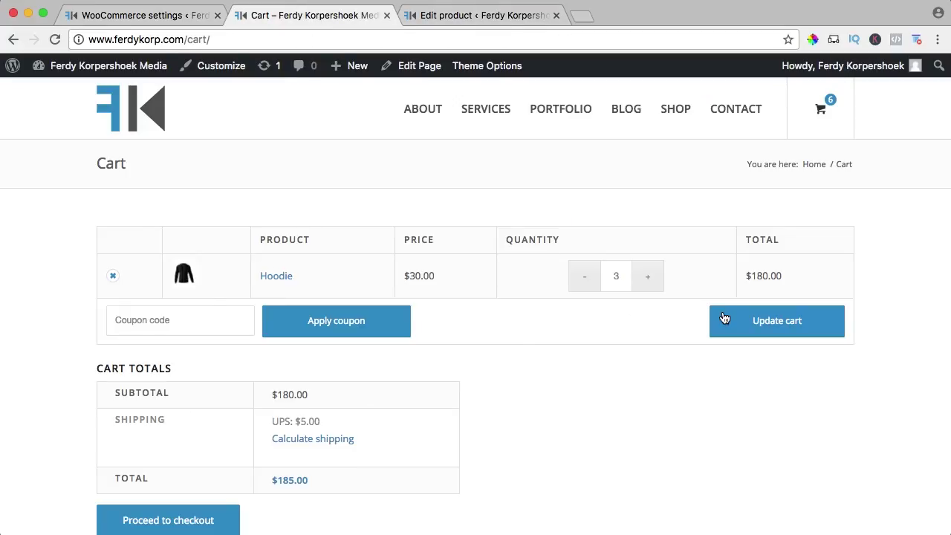
{"action": "left_click", "coordinate": [748, 325]}
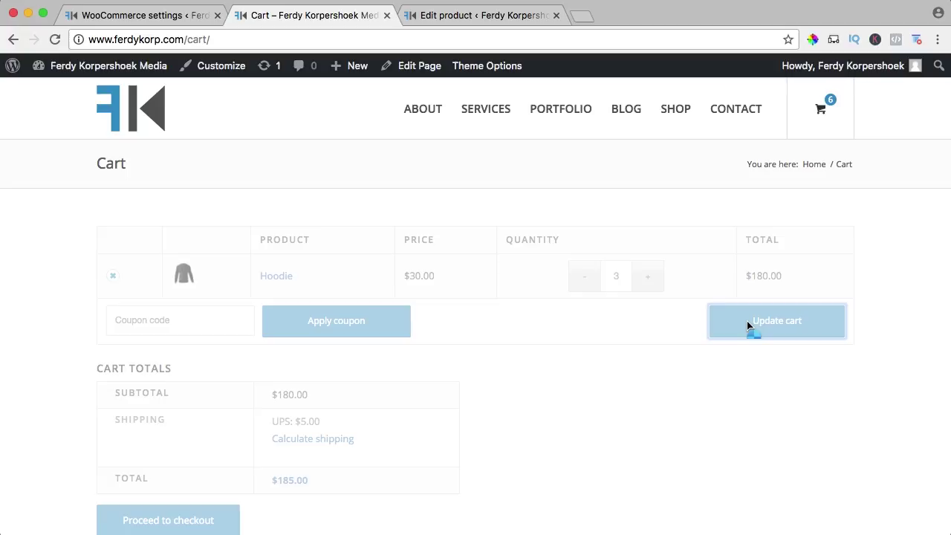
{"action": "scroll", "coordinate": [746, 321], "scroll_direction": "down", "scroll_amount": 5}
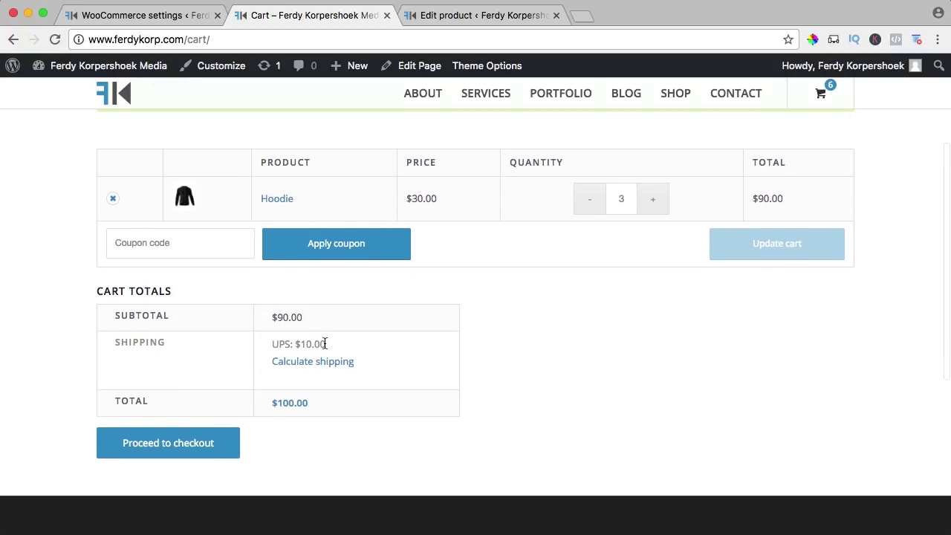
- Reduce the Hoodie quantity to 2, review the matching weight rate, and update the cart to check the UPS cost
{"action": "left_click", "coordinate": [587, 212]}
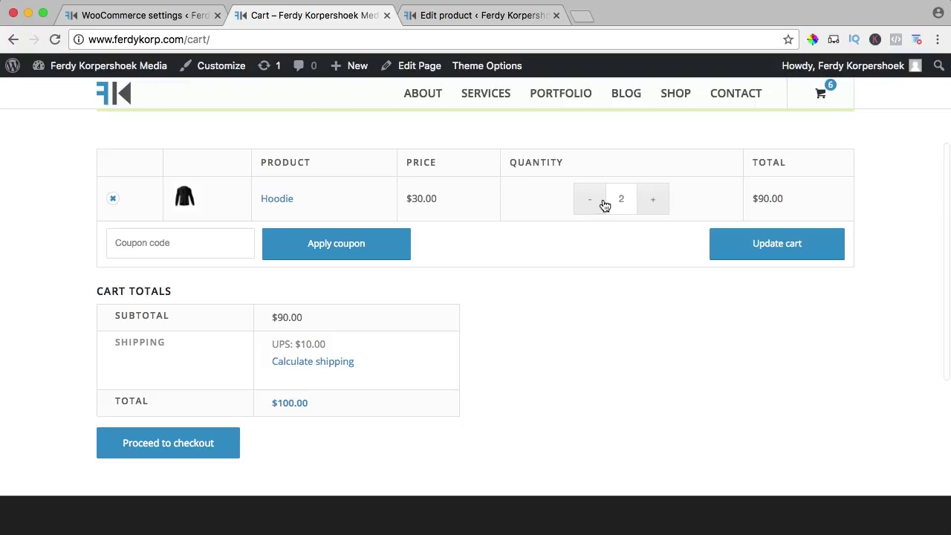
{"action": "left_click", "coordinate": [124, 16]}
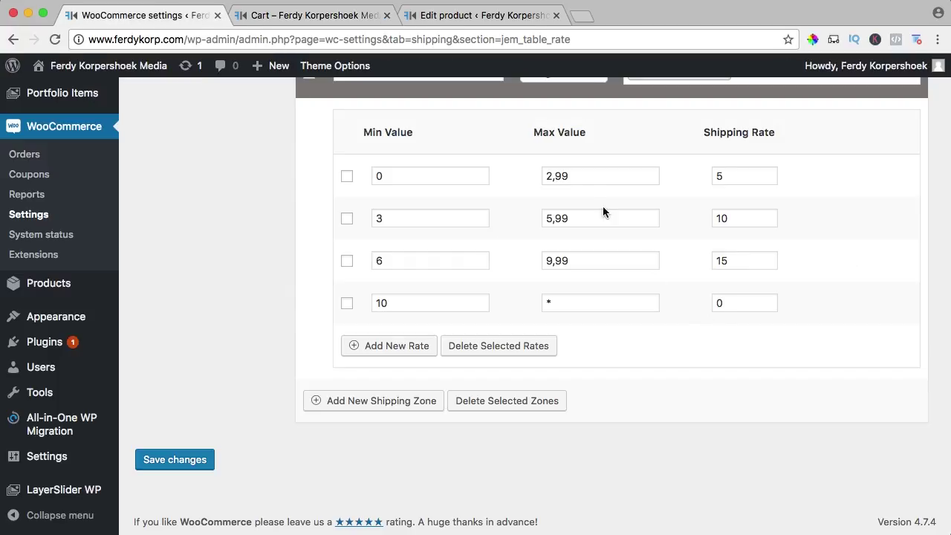
{"action": "left_click", "coordinate": [370, 20]}
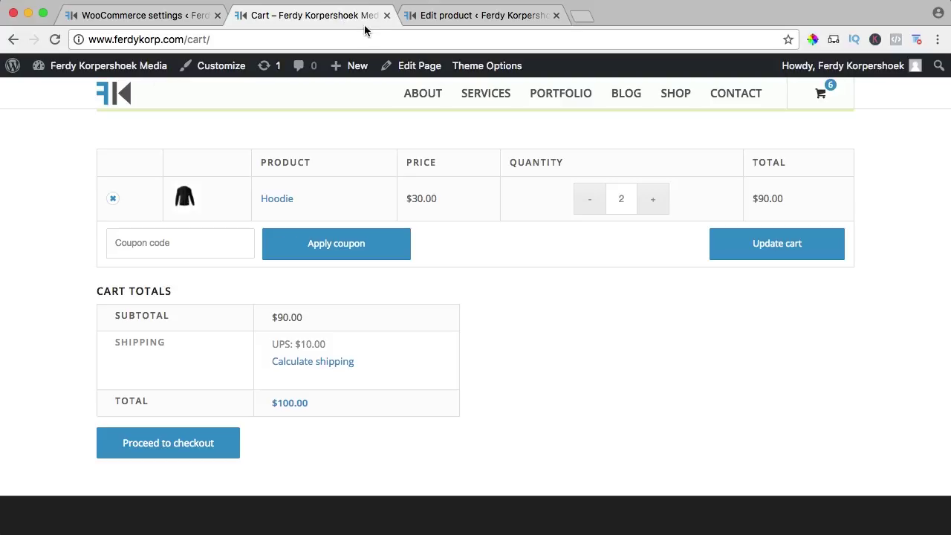
{"action": "left_click", "coordinate": [742, 249]}
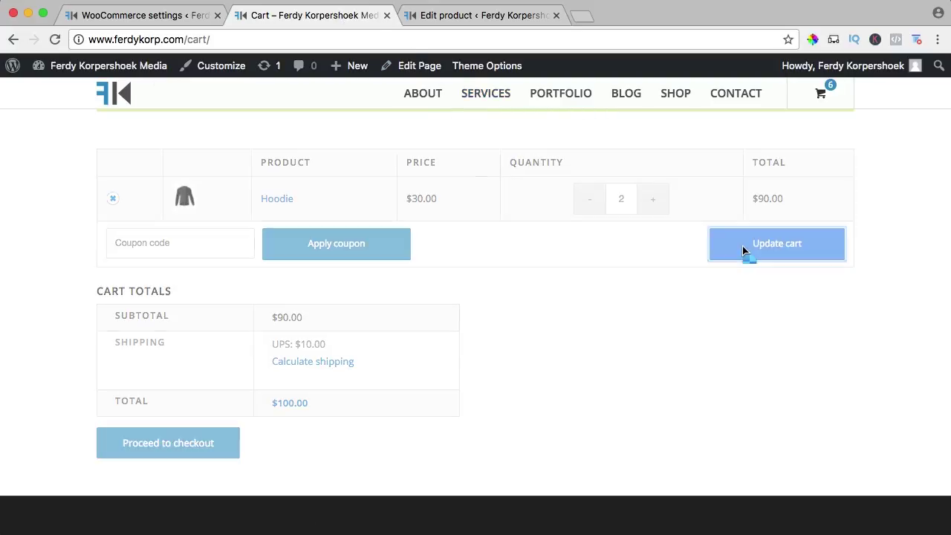
{"action": "left_click_drag", "start_coordinate": [321, 344], "coordinate": [296, 344]}
{"action": "left_click", "coordinate": [353, 341]}
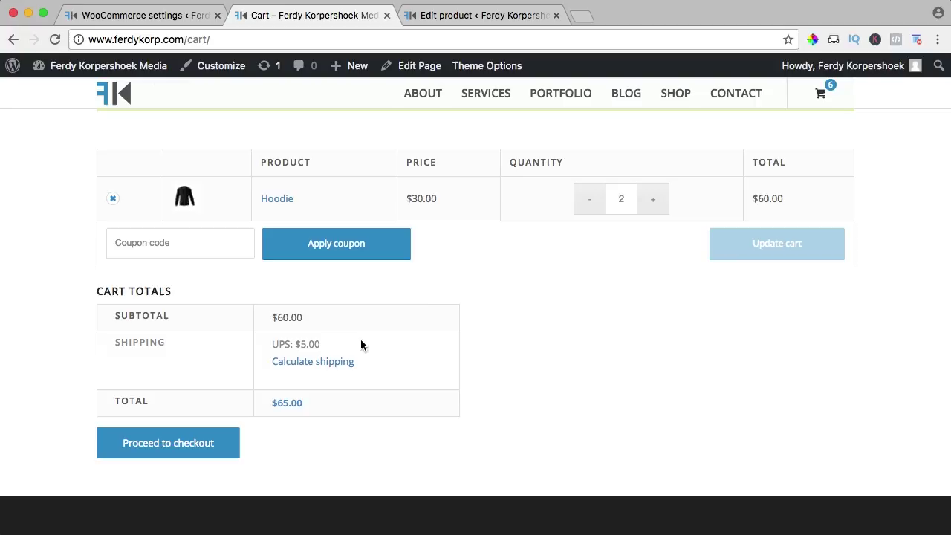
- Raise the Hoodie quantity to 10, update the cart, and compare its UPS shipping cost with the rate table
{"action": "left_click", "coordinate": [653, 204]}
{"action": "left_click", "coordinate": [653, 204]}
{"action": "left_click", "coordinate": [653, 204]}
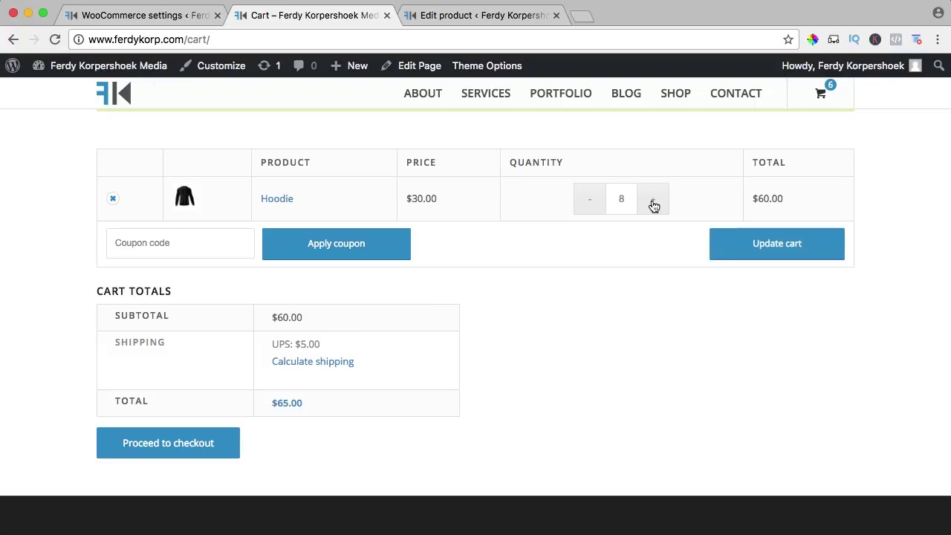
{"action": "left_click", "coordinate": [653, 204]}
{"action": "left_click", "coordinate": [653, 205]}
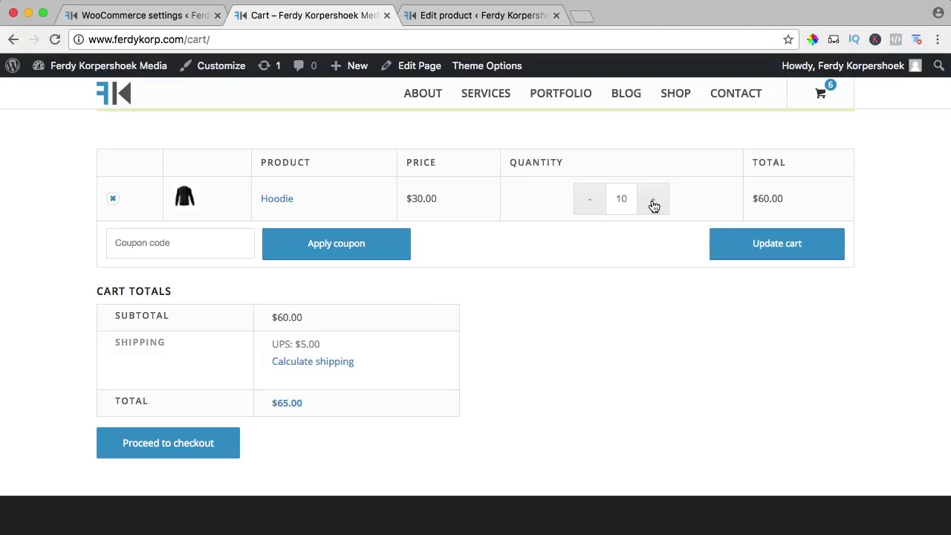
{"action": "left_click", "coordinate": [764, 248]}
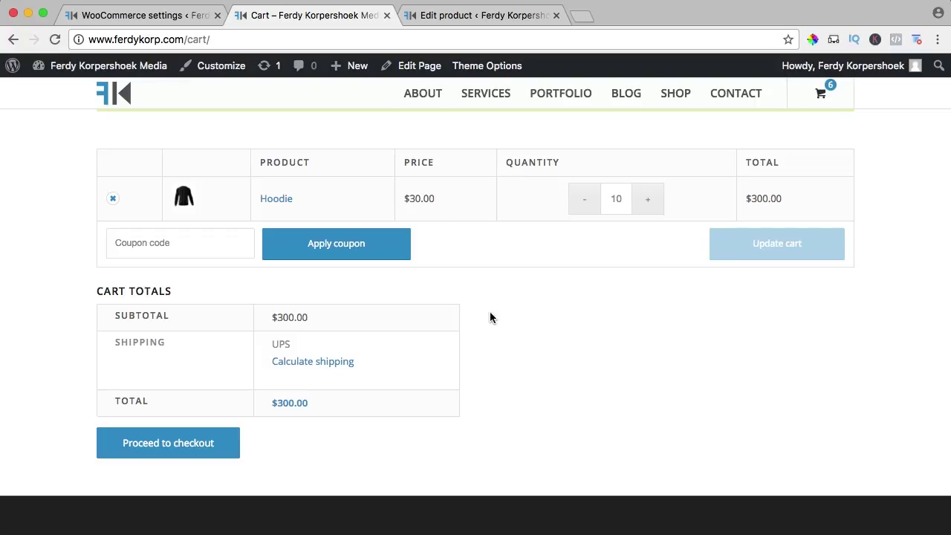
{"action": "scroll", "coordinate": [491, 316], "scroll_direction": "up", "scroll_amount": 3}
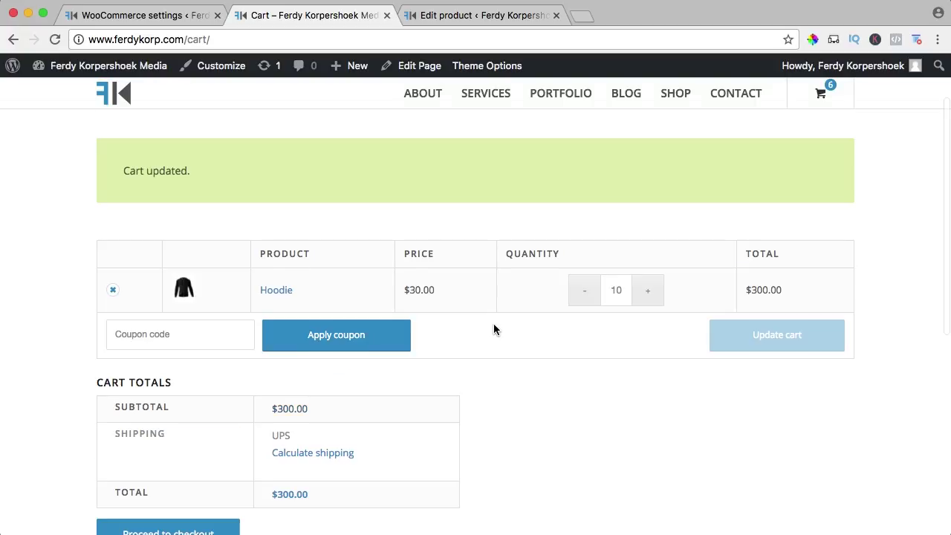
{"action": "scroll", "coordinate": [493, 323], "scroll_direction": "down", "scroll_amount": 2}
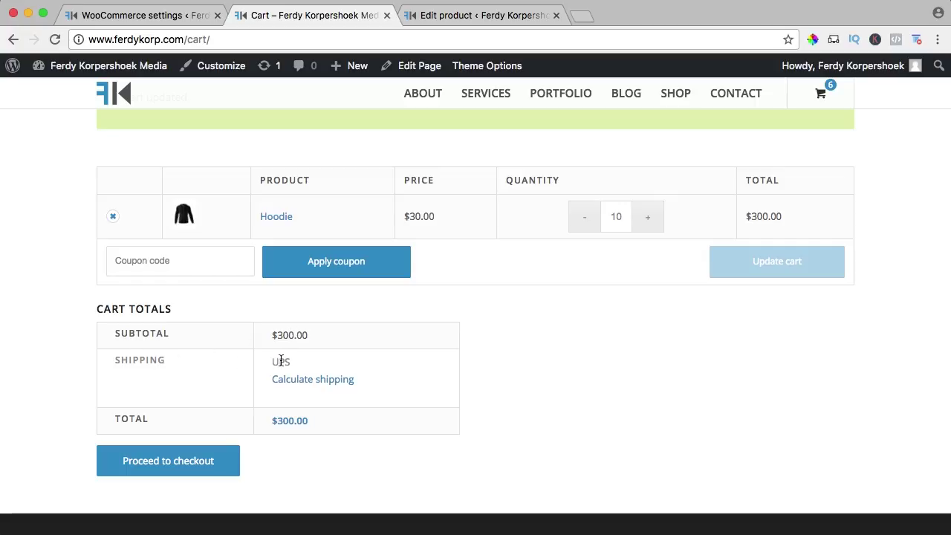
{"action": "left_click", "coordinate": [170, 14]}
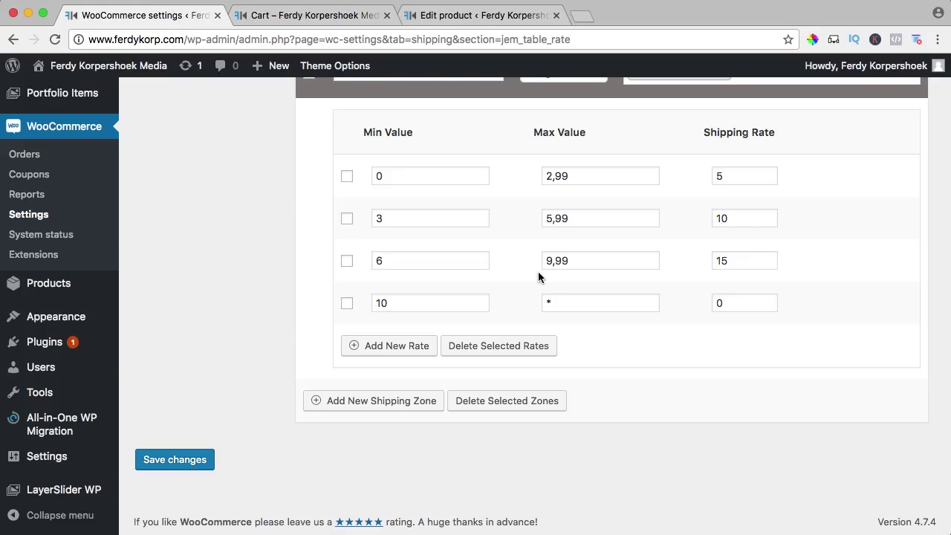